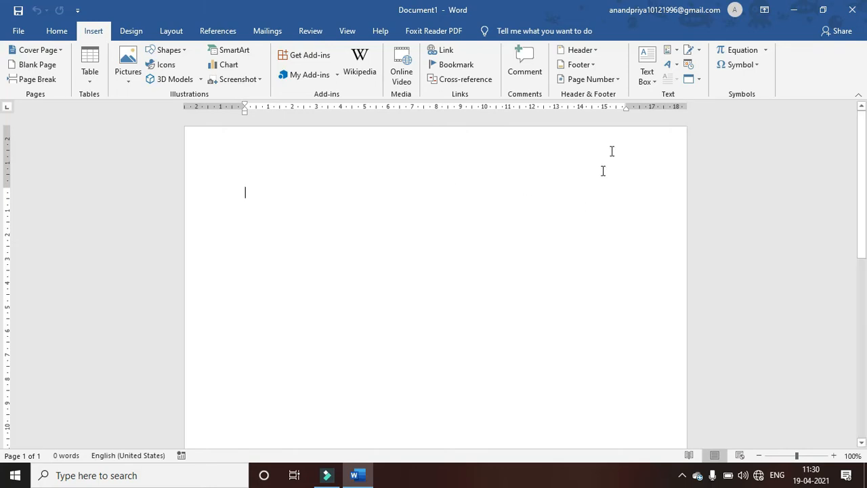
- Browse the text box and shape galleries, then draw a custom text box about 5.32 × 12.36 cm
{"action": "left_click", "coordinate": [646, 71]}
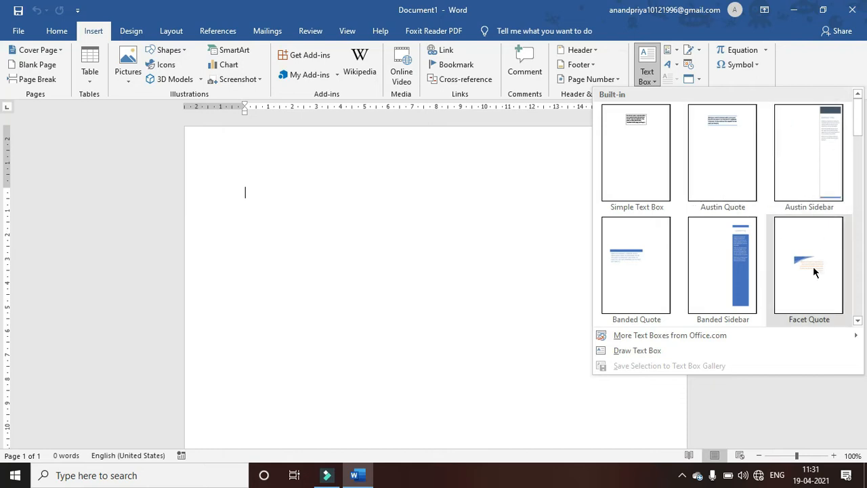
{"action": "left_click_drag", "start_coordinate": [857, 114], "coordinate": [857, 171]}
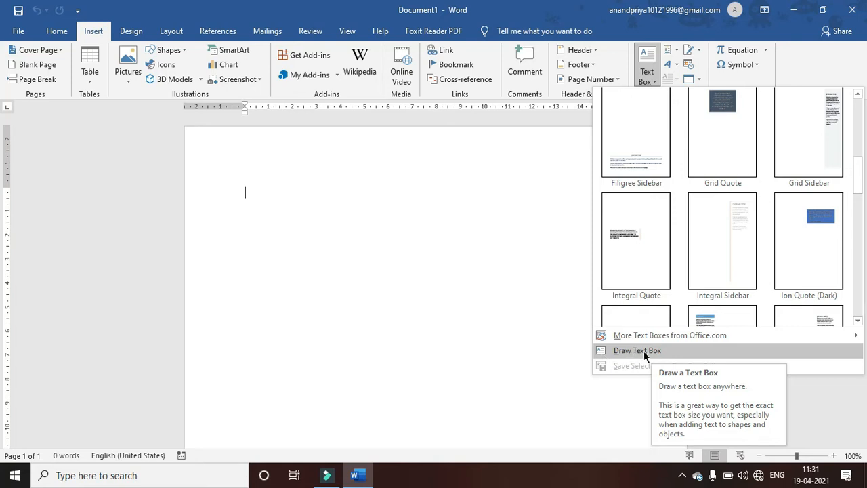
{"action": "left_click", "coordinate": [161, 54]}
{"action": "left_click", "coordinate": [163, 51]}
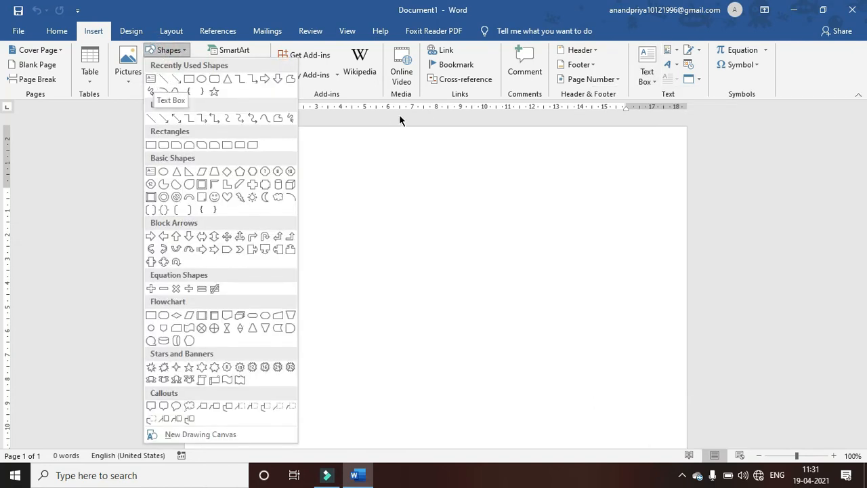
{"action": "left_click", "coordinate": [647, 73]}
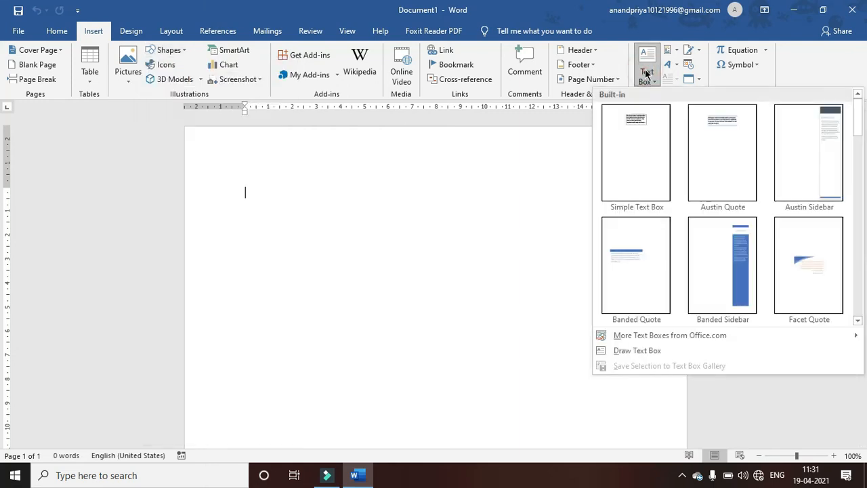
{"action": "left_click", "coordinate": [633, 351]}
- Draw a wide text box reading 'Welcome to The Programming Hub' and move it down and right
{"action": "left_click_drag", "start_coordinate": [282, 200], "coordinate": [577, 328]}
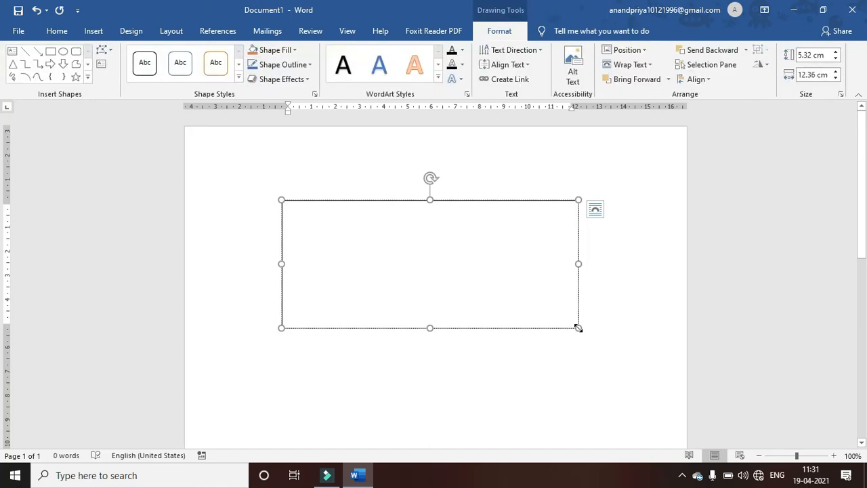
{"action": "type", "text": "Welcome"}
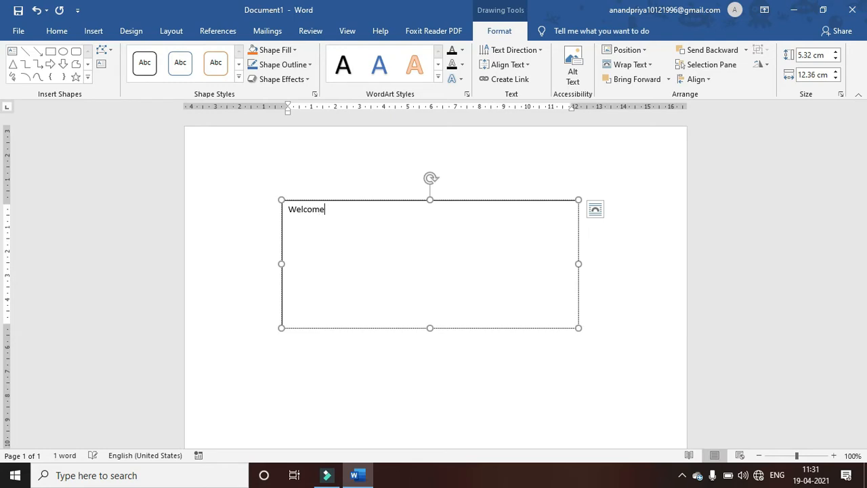
{"action": "type", "text": " to The Programming"}
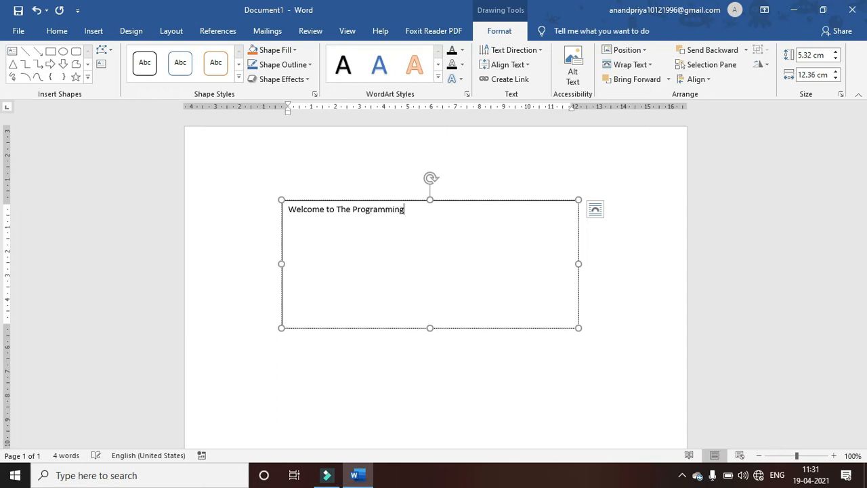
{"action": "type", "text": "ub"}
{"action": "left_click_drag", "start_coordinate": [492, 330], "coordinate": [466, 370]}
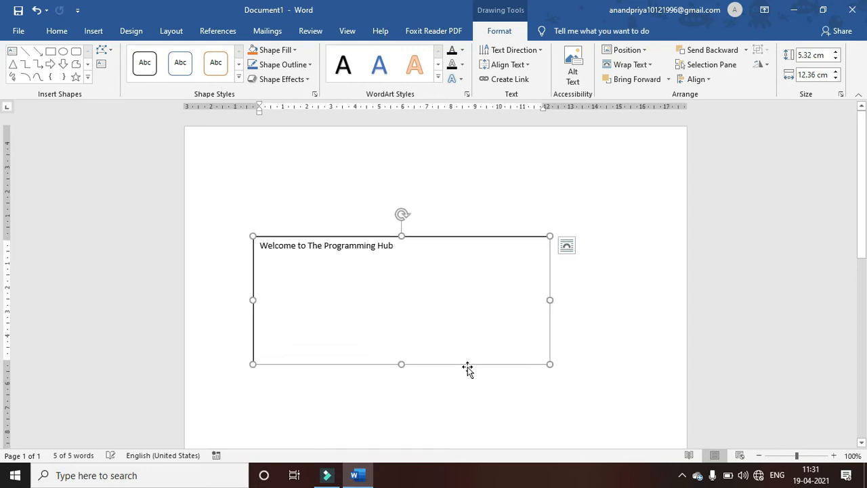
- Zoom the page to 130%, move the text box up and right, and select the whole box
{"action": "left_click", "coordinate": [832, 455]}
{"action": "left_click", "coordinate": [833, 455]}
{"action": "left_click", "coordinate": [833, 455]}
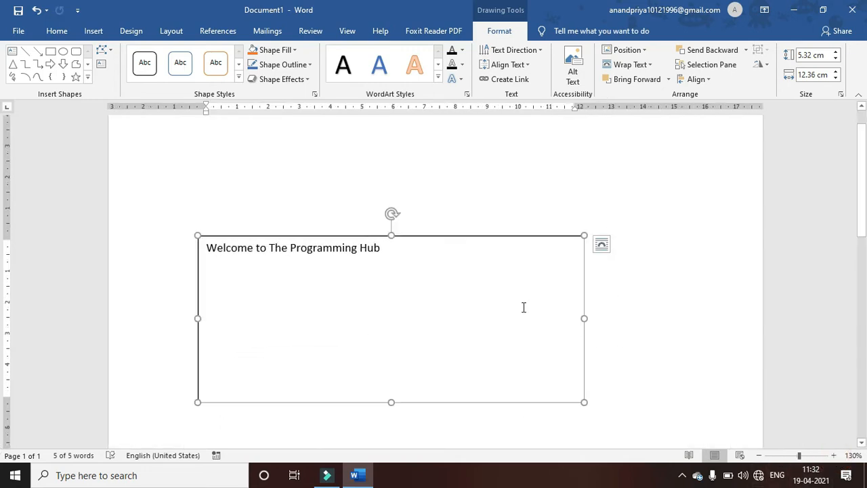
{"action": "left_click_drag", "start_coordinate": [423, 235], "coordinate": [447, 190]}
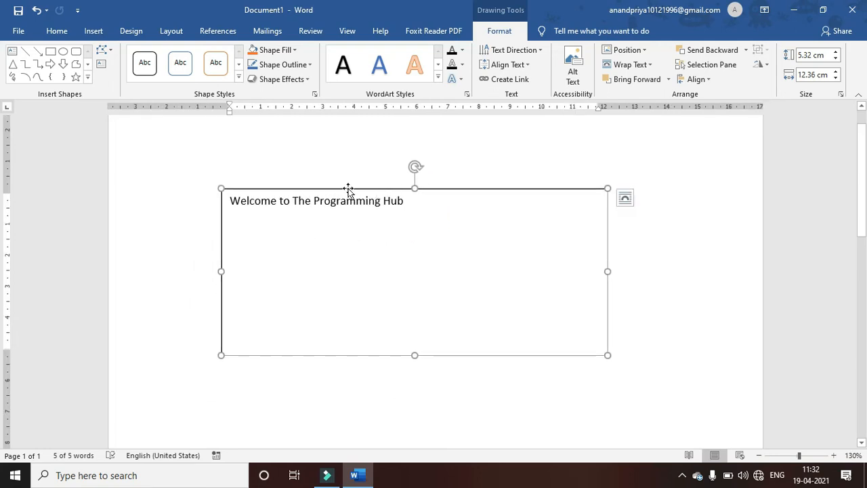
{"action": "left_click", "coordinate": [321, 168]}
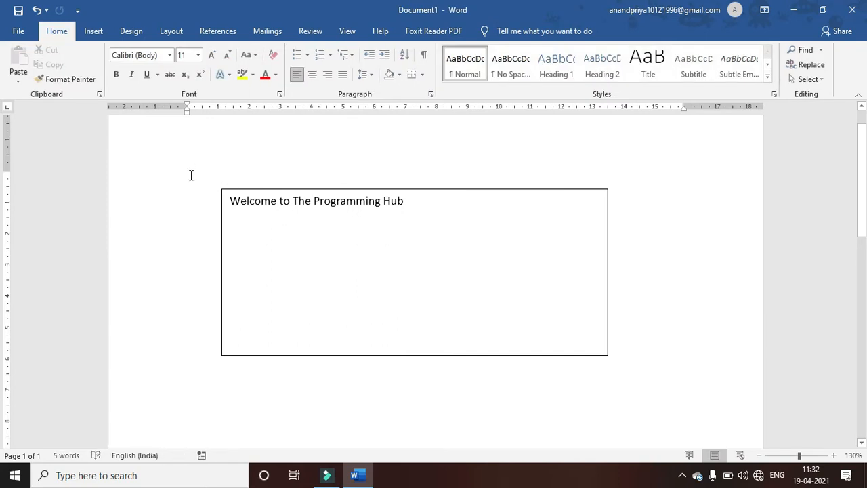
{"action": "left_click", "coordinate": [271, 191]}
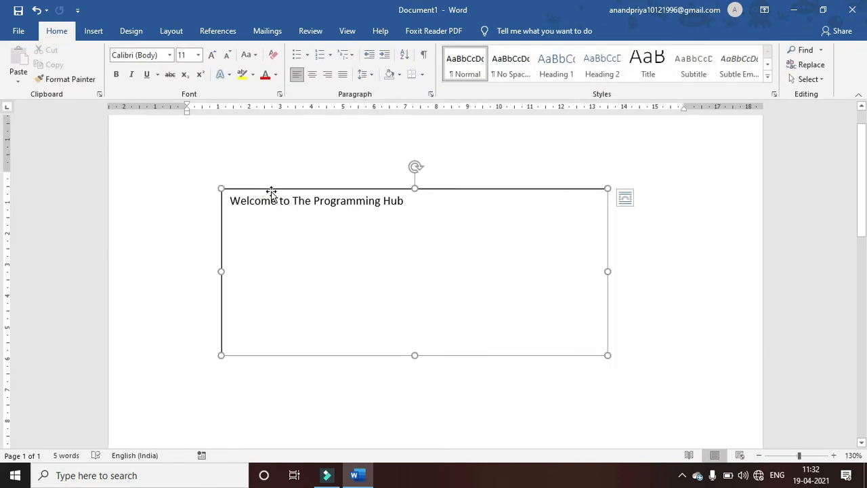
{"action": "left_click", "coordinate": [335, 211]}
{"action": "left_click", "coordinate": [439, 209]}
{"action": "left_click", "coordinate": [388, 189]}
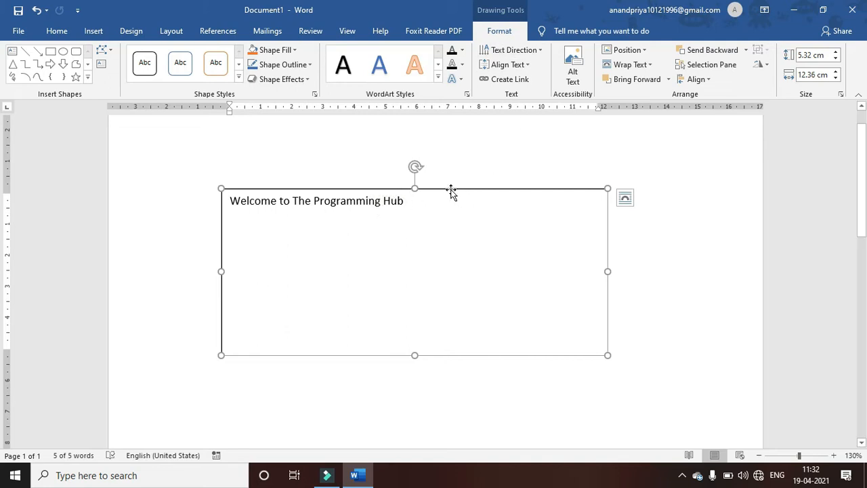
{"action": "left_click", "coordinate": [449, 207]}
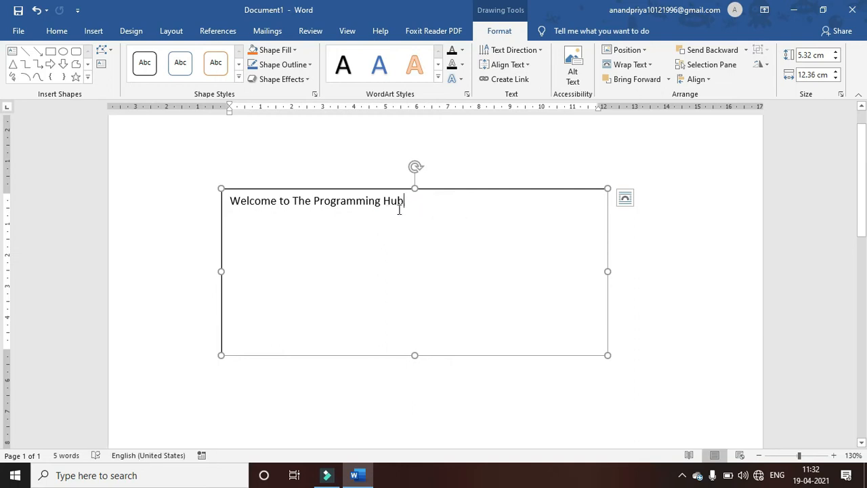
{"action": "left_click", "coordinate": [431, 189]}
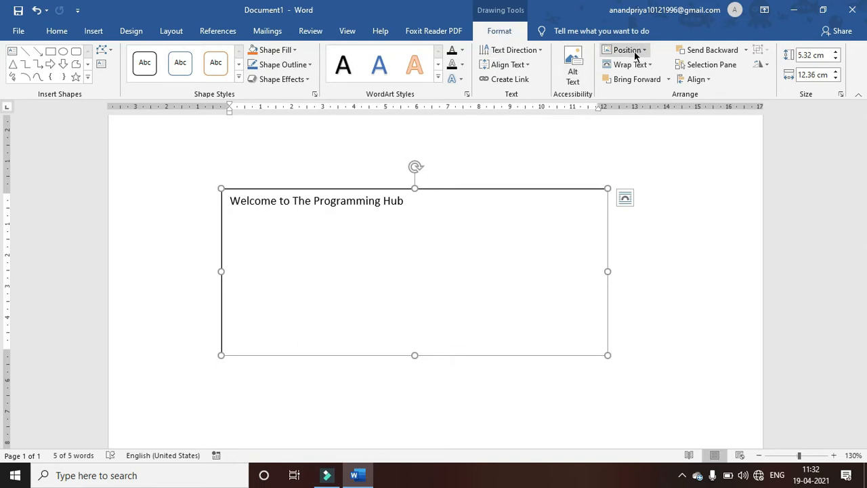
- Centre the text box horizontally on the page and set its text to Middle alignment
{"action": "left_click", "coordinate": [699, 80]}
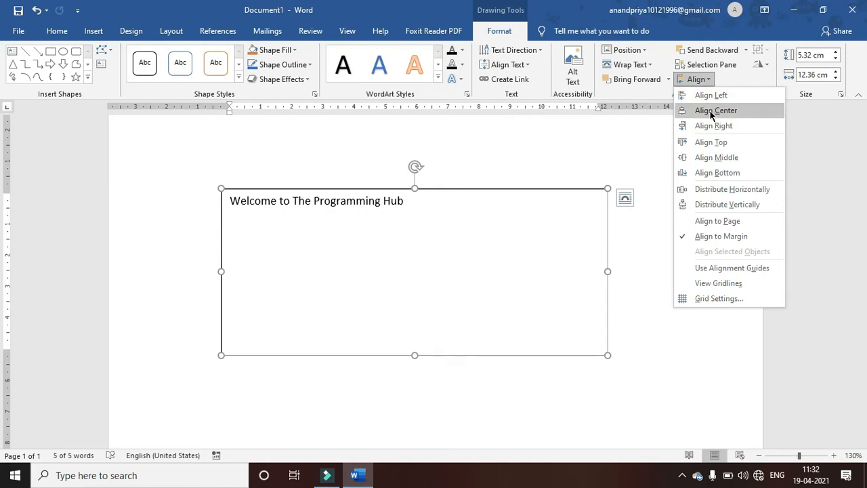
{"action": "left_click", "coordinate": [399, 206]}
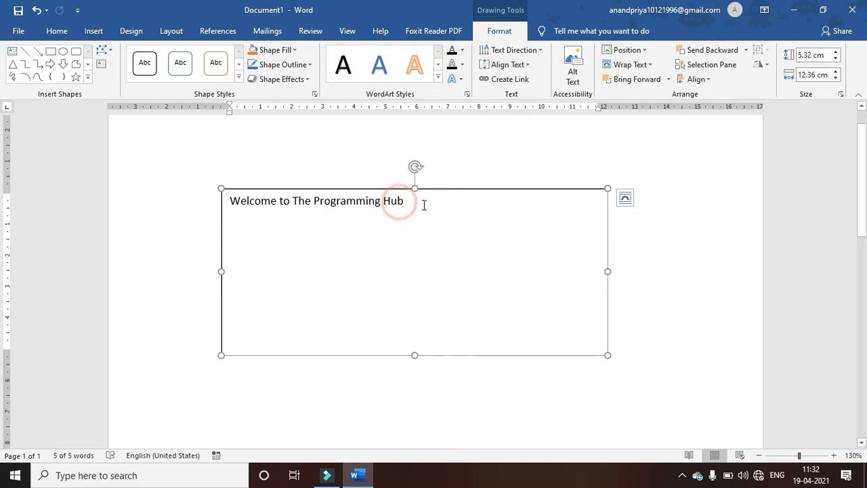
{"action": "left_click_drag", "start_coordinate": [406, 203], "coordinate": [233, 202]}
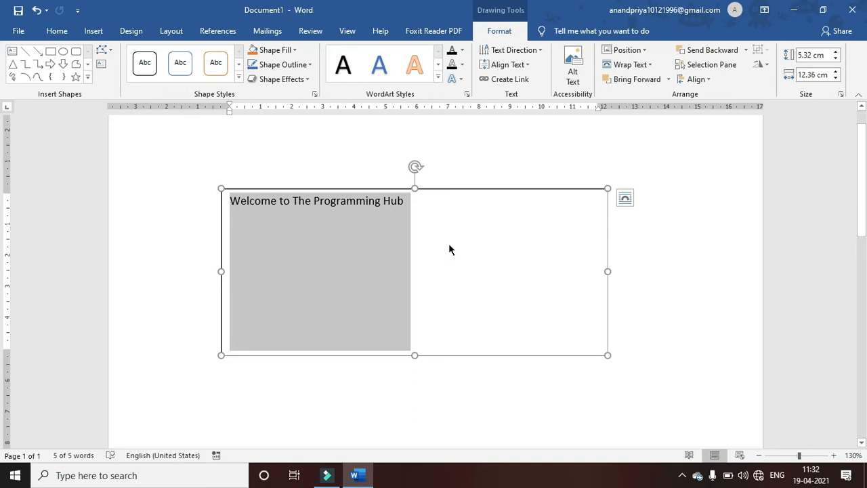
{"action": "left_click", "coordinate": [696, 79]}
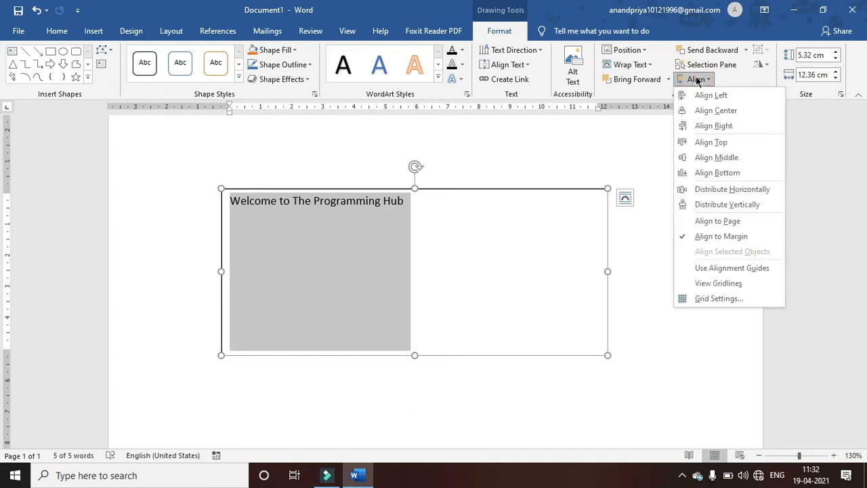
{"action": "left_click", "coordinate": [703, 111]}
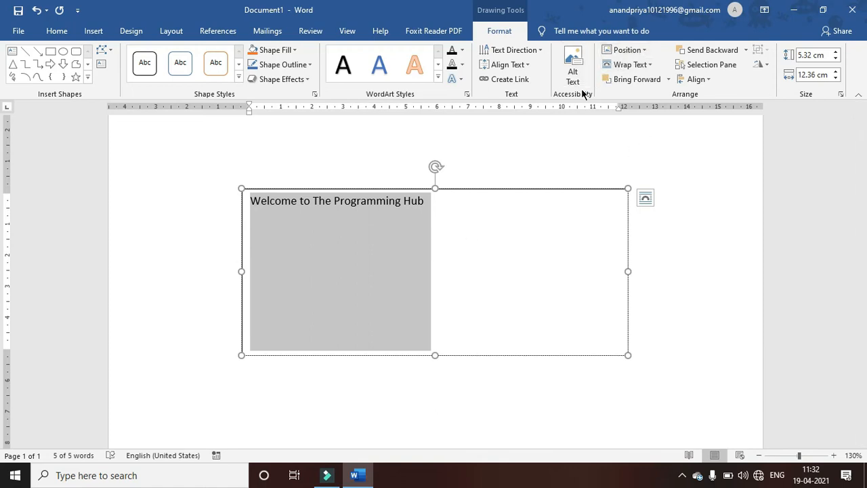
{"action": "left_click", "coordinate": [507, 65]}
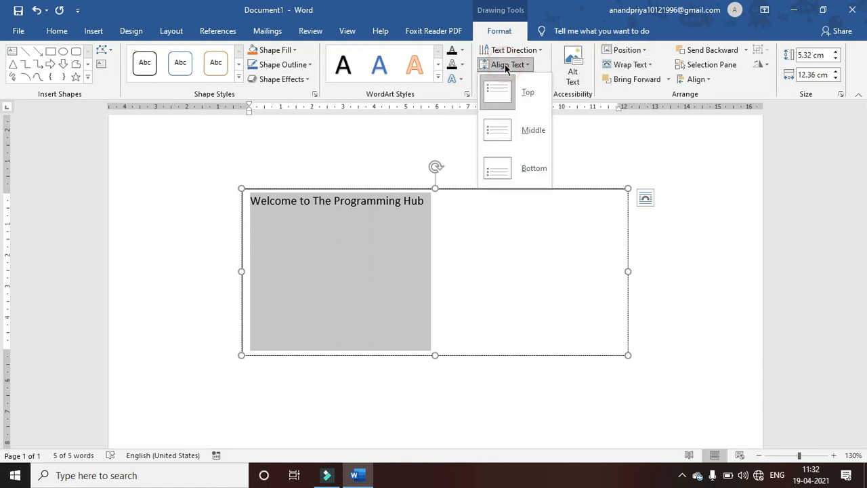
{"action": "left_click", "coordinate": [507, 135]}
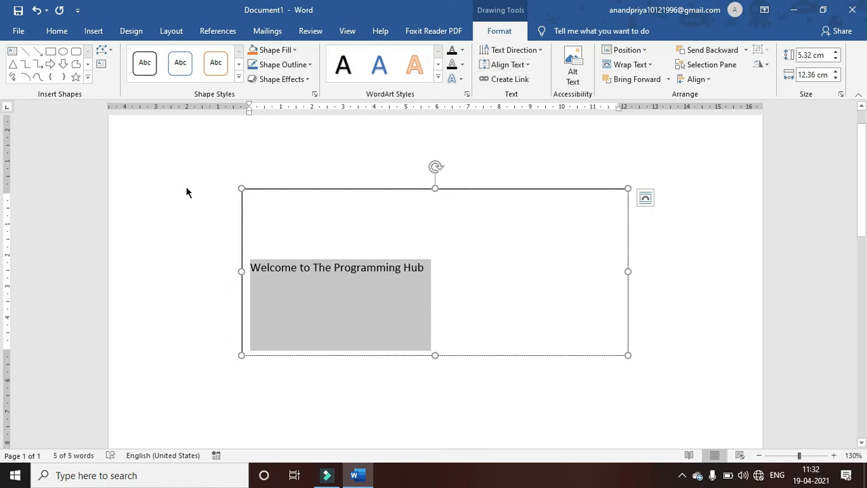
{"action": "left_click", "coordinate": [56, 32]}
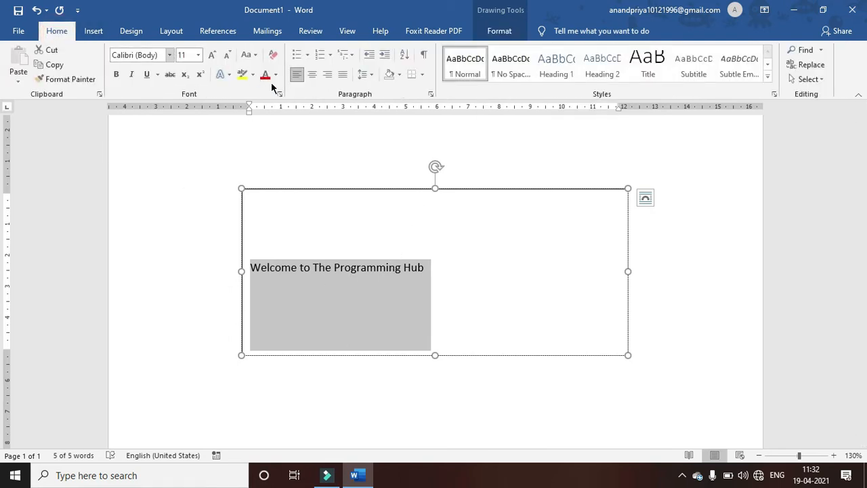
{"action": "left_click", "coordinate": [312, 76]}
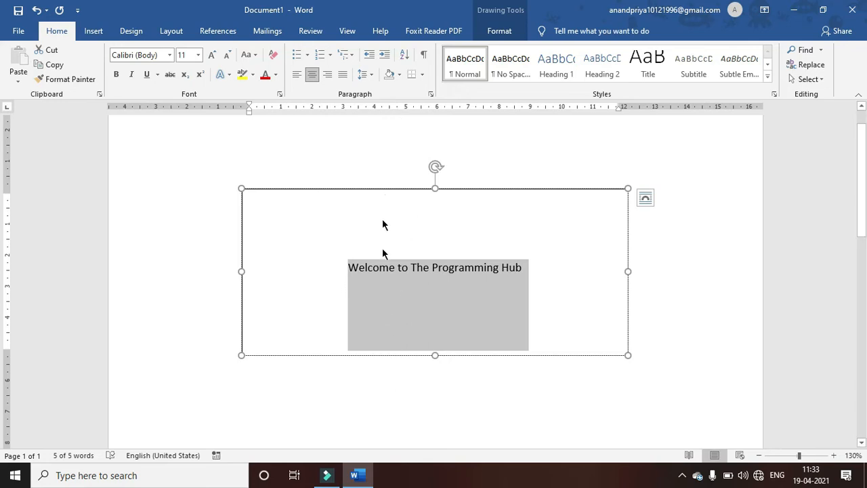
{"action": "left_click", "coordinate": [487, 31]}
{"action": "left_click", "coordinate": [474, 237]}
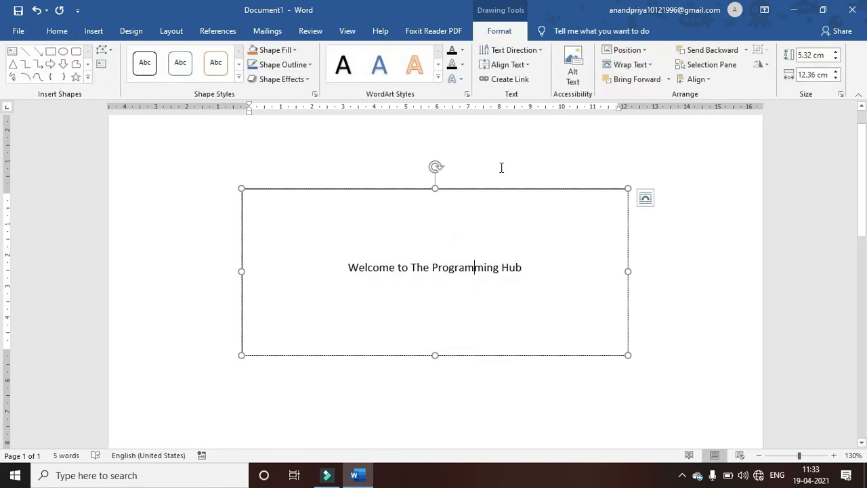
{"action": "left_click_drag", "start_coordinate": [528, 268], "coordinate": [361, 257]}
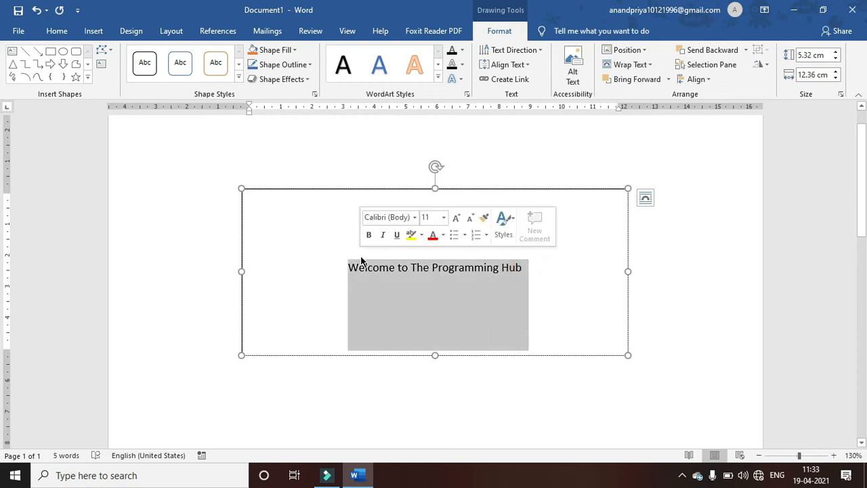
{"action": "left_click", "coordinate": [454, 218]}
{"action": "left_click", "coordinate": [454, 218]}
{"action": "left_click", "coordinate": [454, 218]}
{"action": "left_click", "coordinate": [454, 219]}
{"action": "left_click", "coordinate": [454, 219]}
{"action": "left_click", "coordinate": [454, 218]}
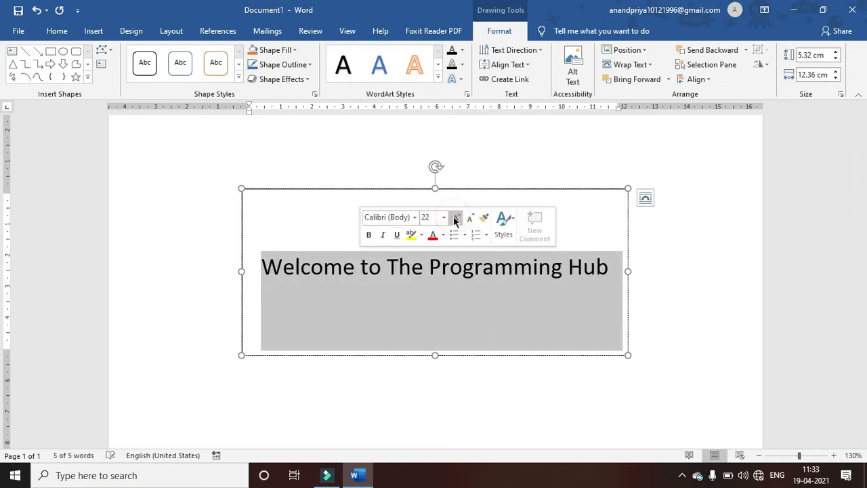
{"action": "left_click", "coordinate": [450, 312]}
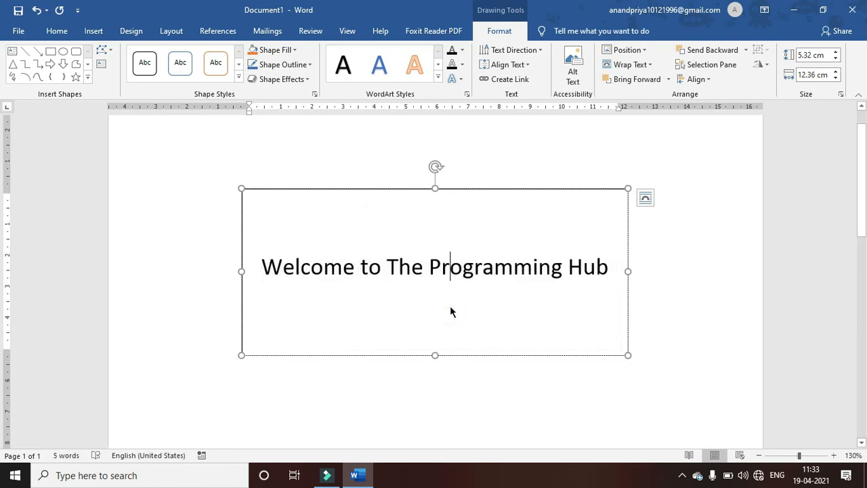
{"action": "left_click", "coordinate": [329, 189]}
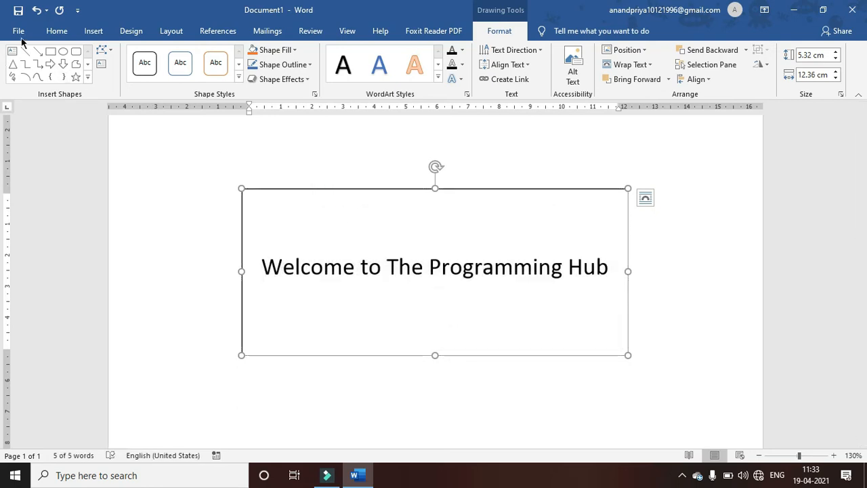
{"action": "left_click", "coordinate": [45, 33]}
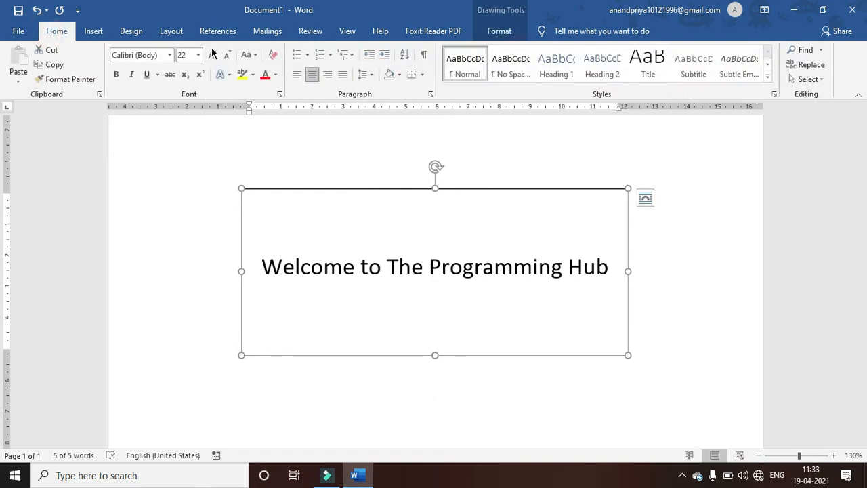
{"action": "left_click", "coordinate": [211, 55]}
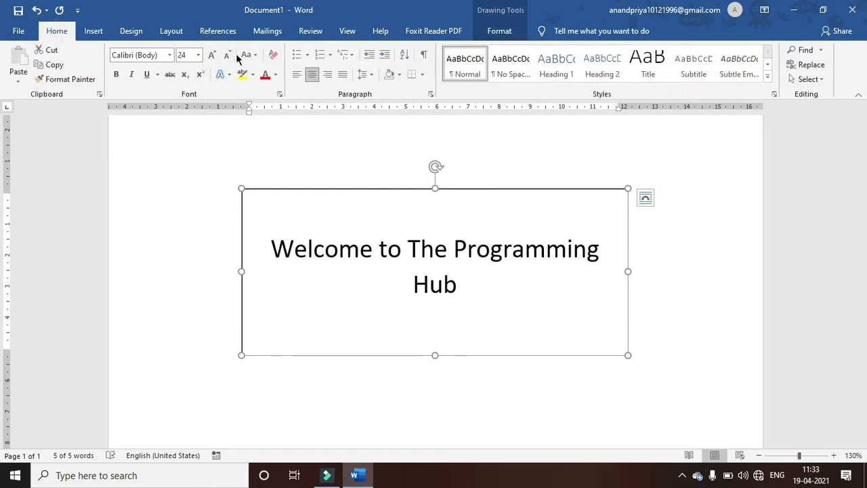
{"action": "left_click", "coordinate": [230, 57]}
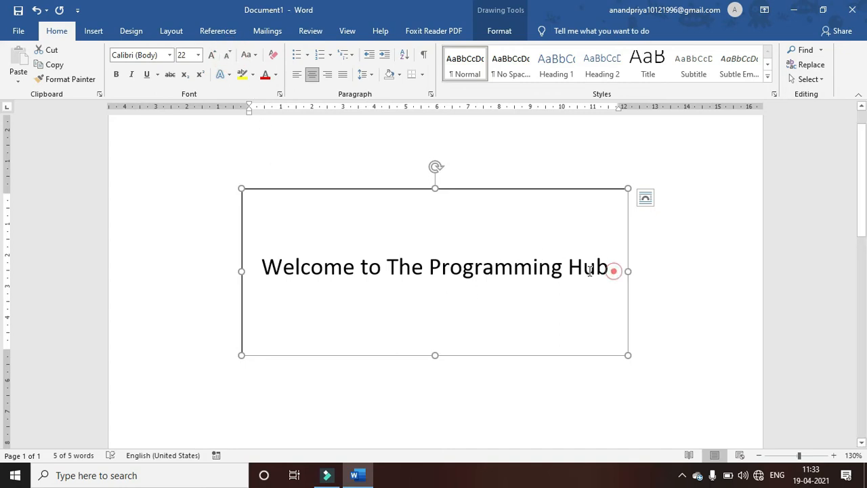
{"action": "left_click_drag", "start_coordinate": [613, 269], "coordinate": [325, 288]}
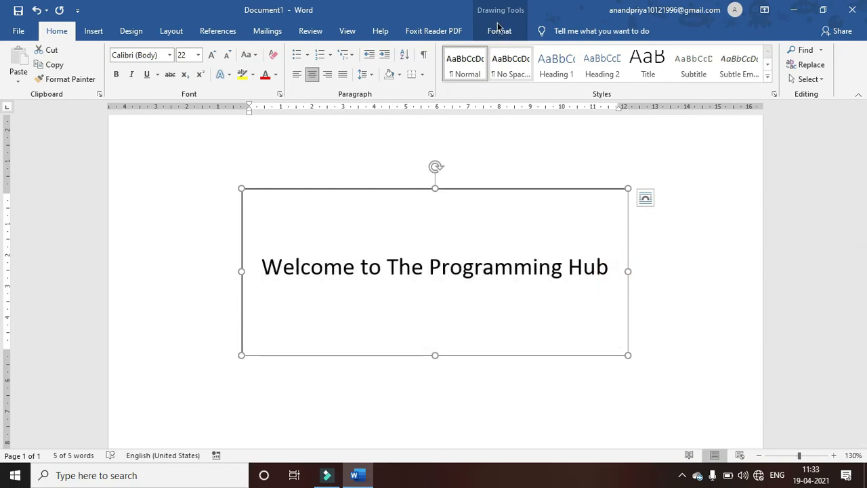
- Apply the orange-outline WordArt style to the 'Welcome to The Programming Hub' heading
{"action": "left_click", "coordinate": [497, 31]}
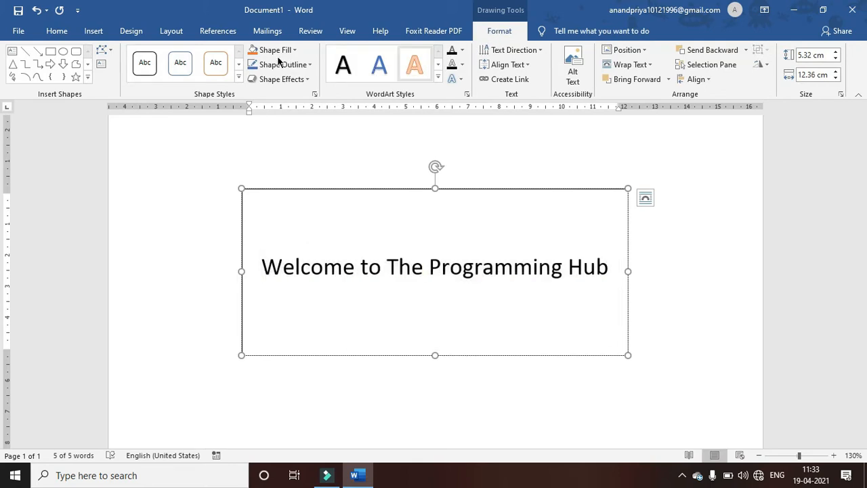
{"action": "left_click", "coordinate": [438, 79]}
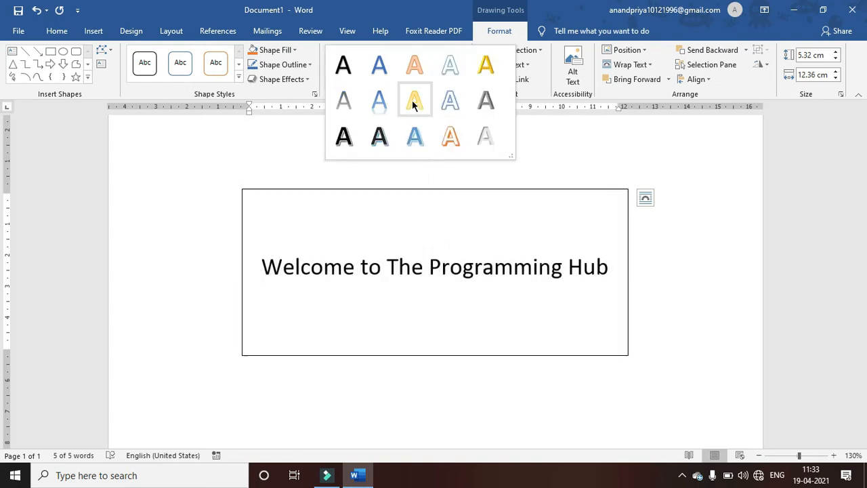
{"action": "left_click", "coordinate": [448, 134]}
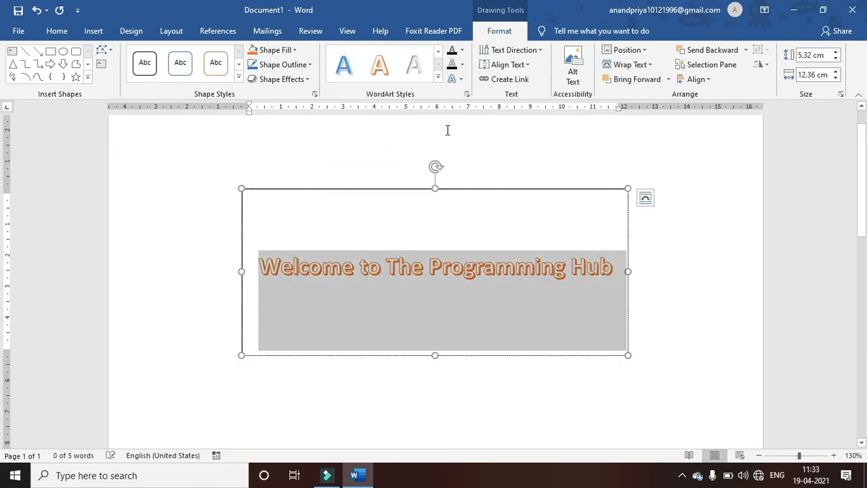
{"action": "left_click", "coordinate": [375, 187]}
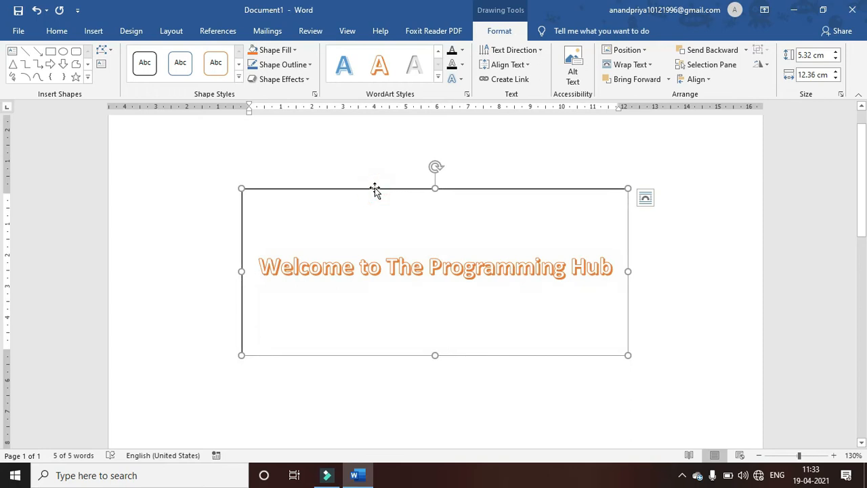
{"action": "left_click", "coordinate": [239, 79]}
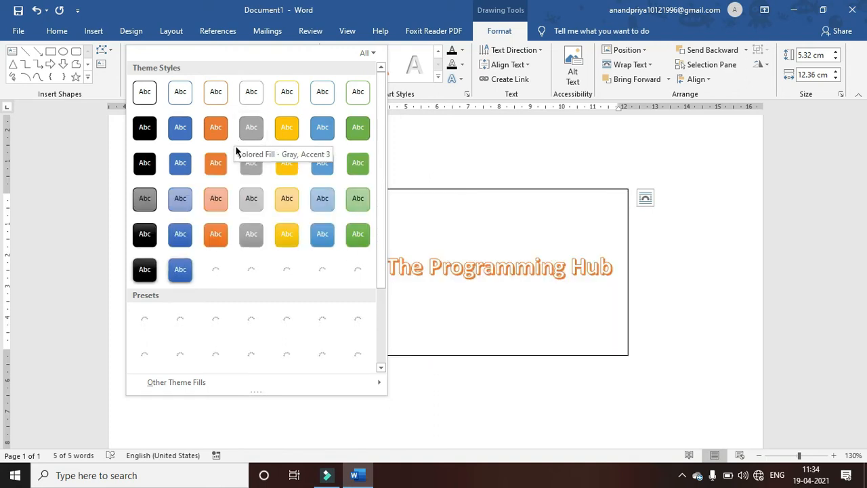
- Fill the banner with the grey theme style and lower its top edge to make it 3.67 cm tall
{"action": "left_click", "coordinate": [242, 131]}
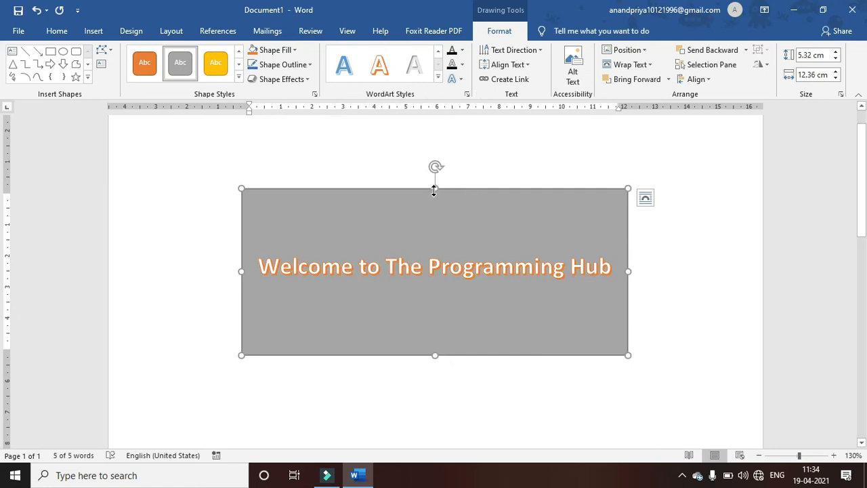
{"action": "left_click_drag", "start_coordinate": [434, 189], "coordinate": [416, 228]}
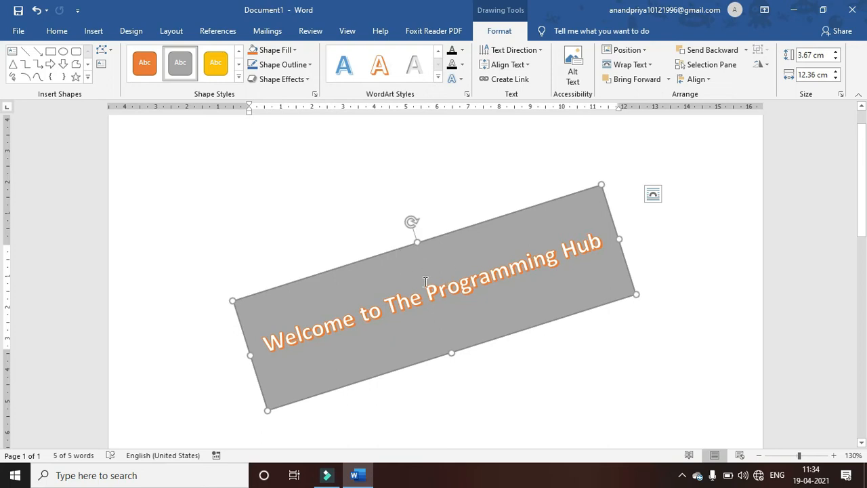
- Apply a light corner gradient fill to the banner and bring up its detailed gradient settings
{"action": "left_click", "coordinate": [267, 52]}
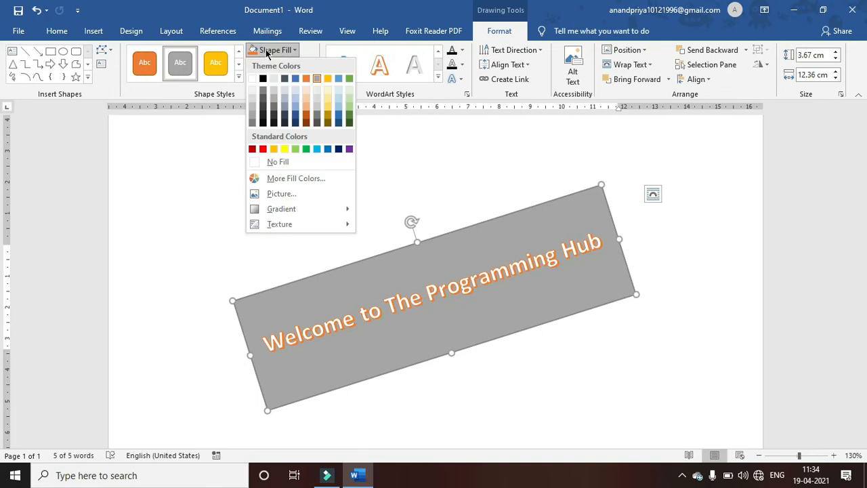
{"action": "mouse_move", "coordinate": [275, 214]}
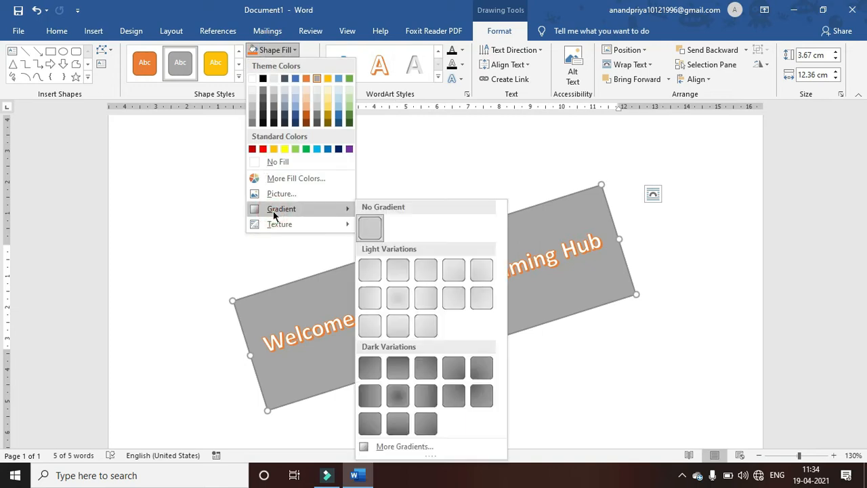
{"action": "left_click", "coordinate": [455, 270]}
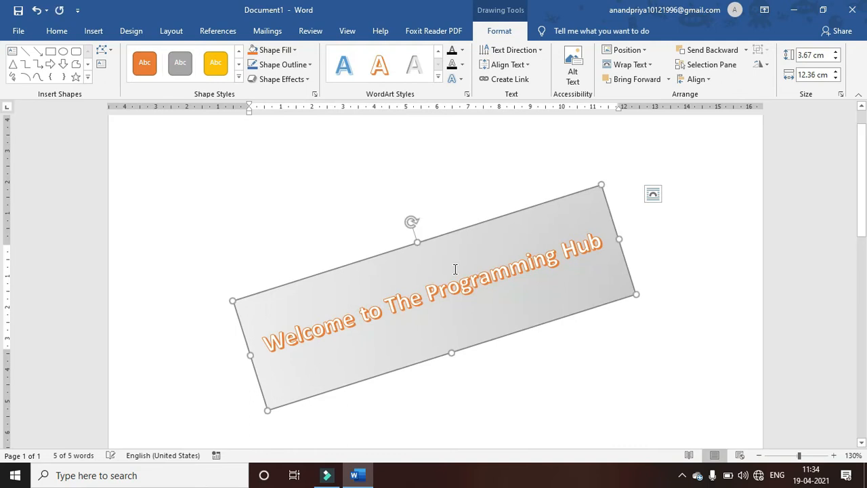
{"action": "left_click", "coordinate": [274, 51]}
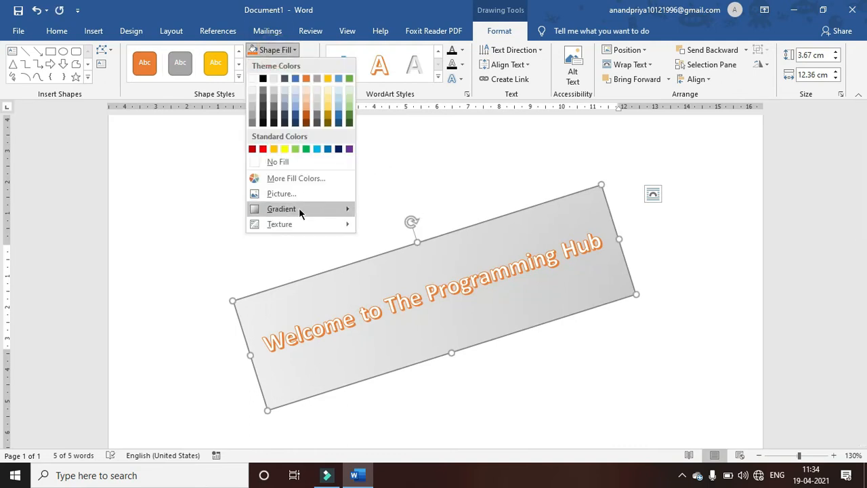
{"action": "left_click", "coordinate": [298, 208]}
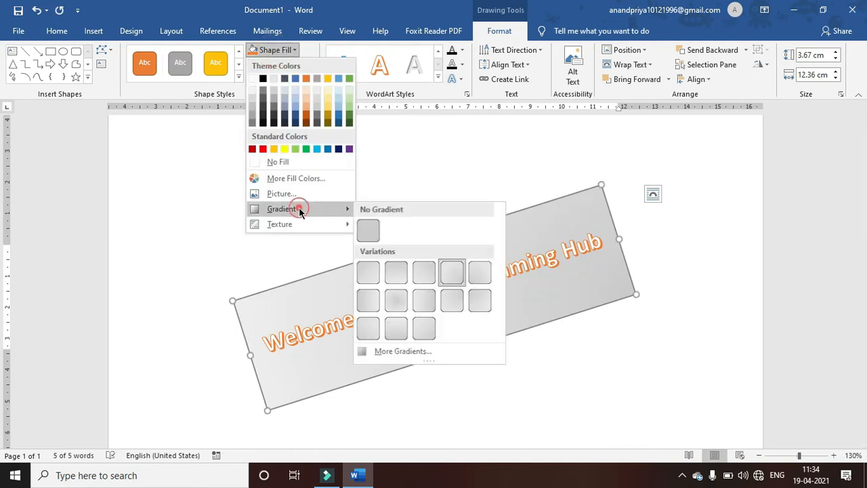
{"action": "left_click", "coordinate": [386, 354]}
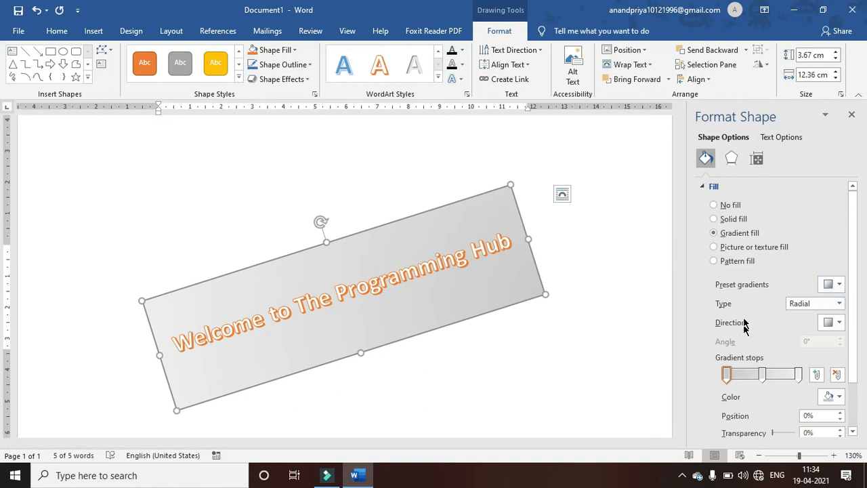
- Remove the extra gradient stops at 28% and 70%, leaving three stops
{"action": "left_click", "coordinate": [747, 375]}
{"action": "left_click", "coordinate": [777, 374]}
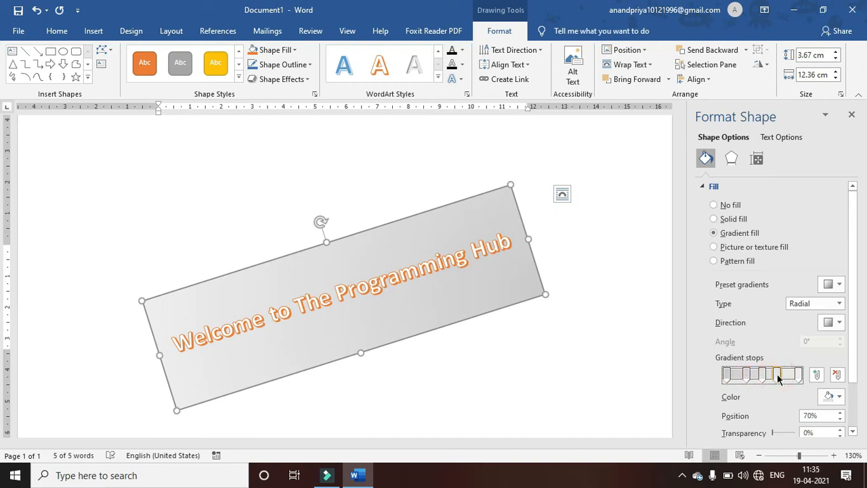
{"action": "left_click", "coordinate": [837, 374]}
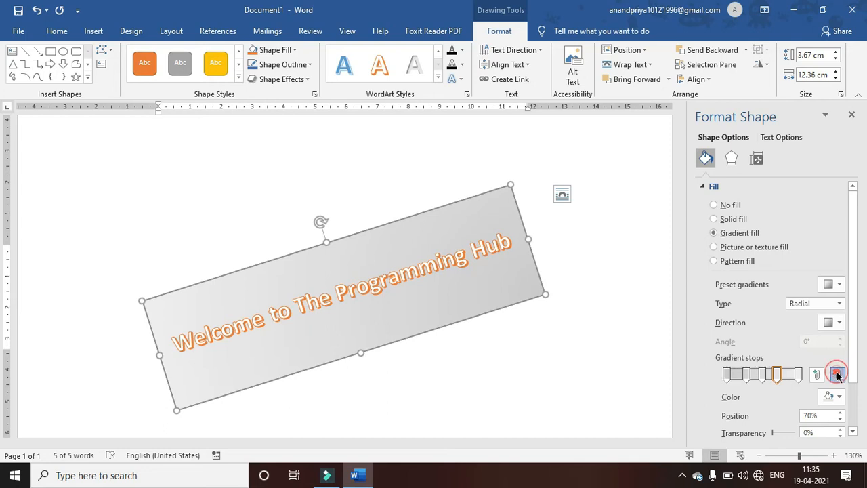
{"action": "left_click", "coordinate": [748, 375]}
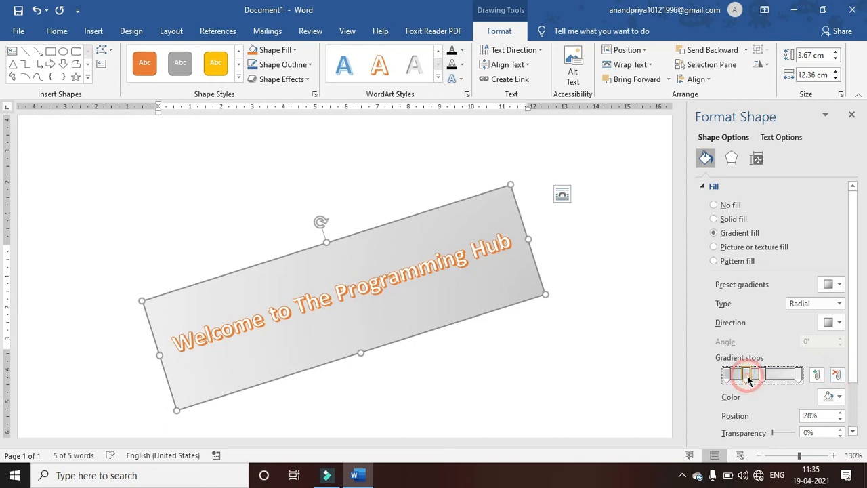
{"action": "left_click", "coordinate": [837, 374]}
{"action": "left_click", "coordinate": [852, 361]}
{"action": "left_click_drag", "start_coordinate": [851, 361], "coordinate": [851, 402]}
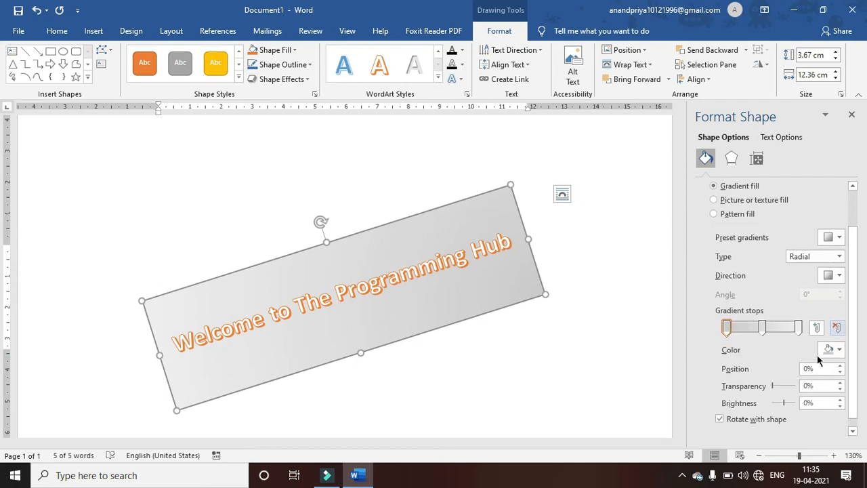
- Colour the gradient stops light blue, red and yellow, and shift the red stop right to about 74%
{"action": "left_click", "coordinate": [839, 350]}
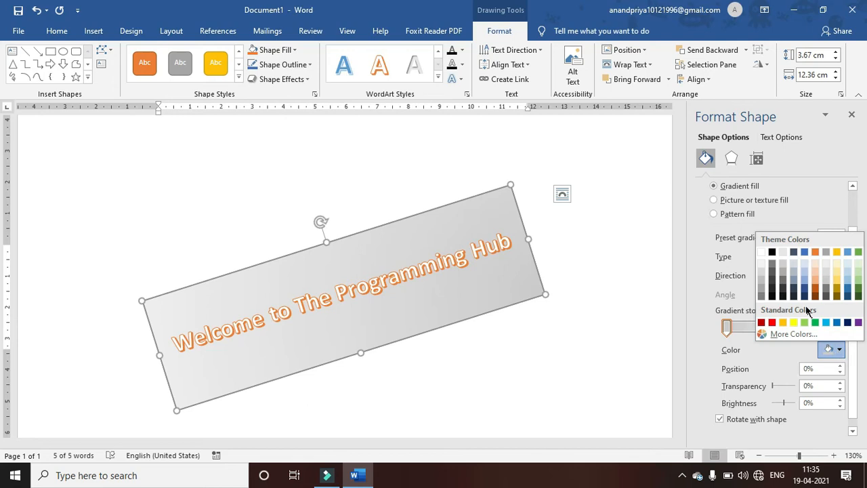
{"action": "left_click", "coordinate": [825, 323]}
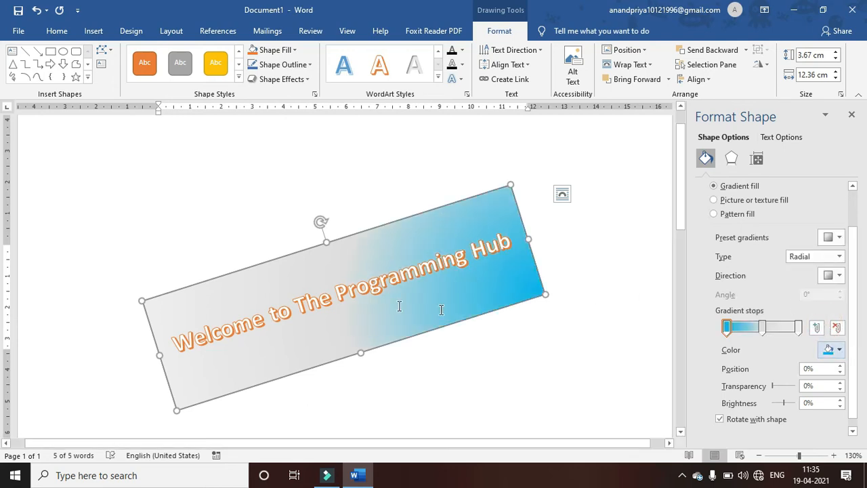
{"action": "left_click", "coordinate": [762, 327]}
{"action": "left_click", "coordinate": [840, 350]}
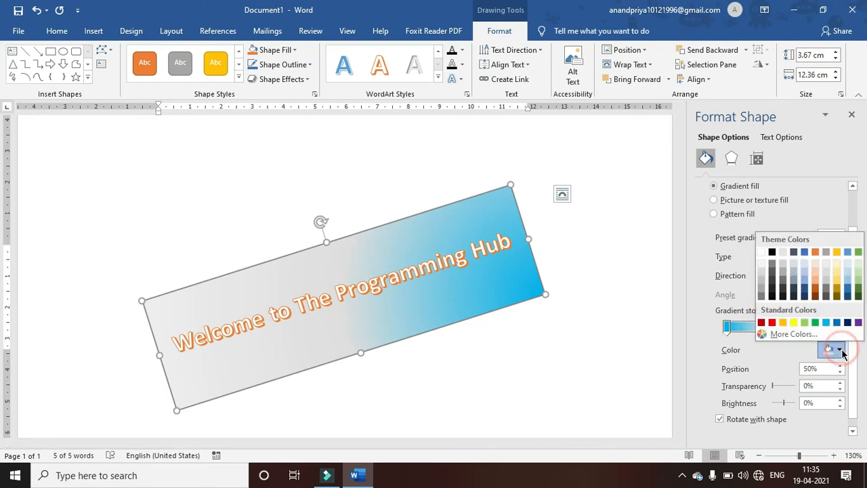
{"action": "left_click", "coordinate": [771, 323]}
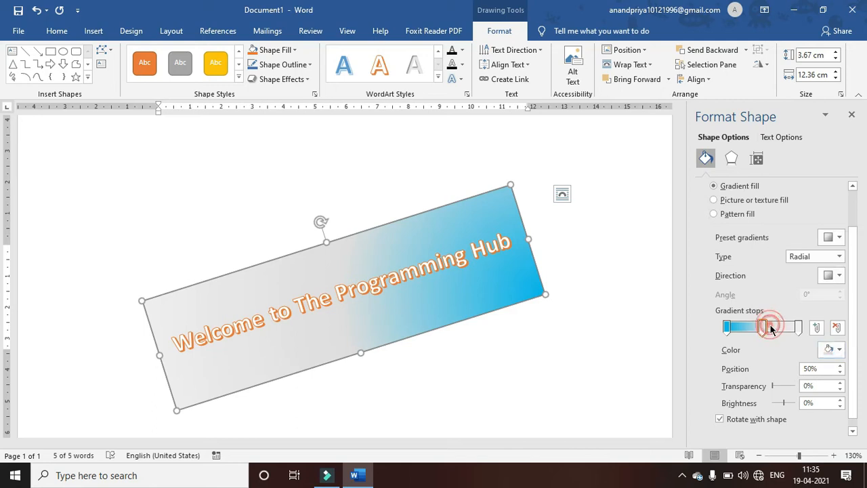
{"action": "left_click", "coordinate": [798, 327]}
{"action": "left_click", "coordinate": [838, 349]}
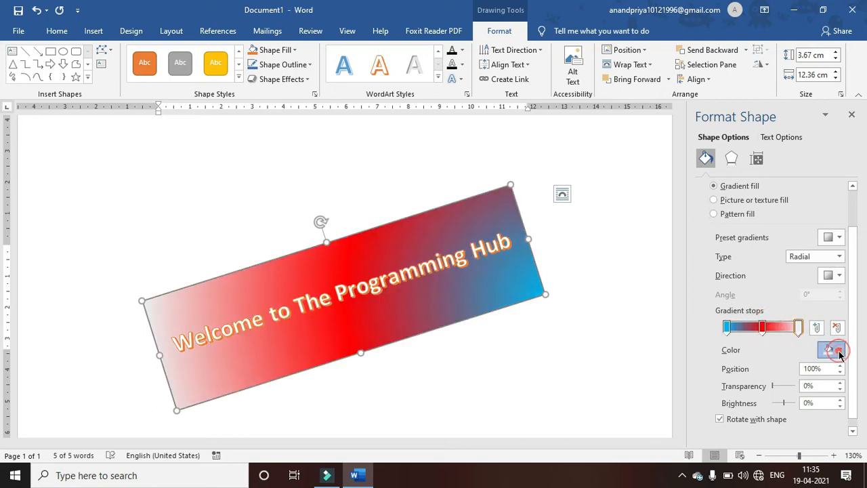
{"action": "left_click", "coordinate": [793, 323]}
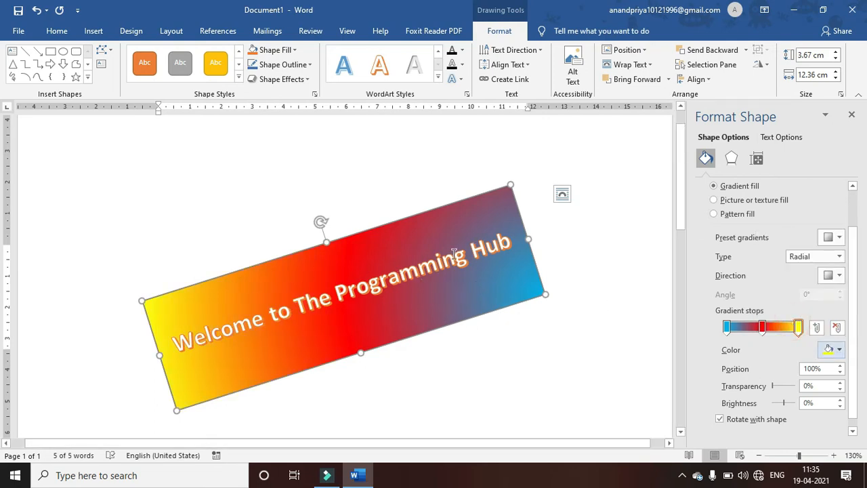
{"action": "left_click_drag", "start_coordinate": [761, 327], "coordinate": [780, 332]}
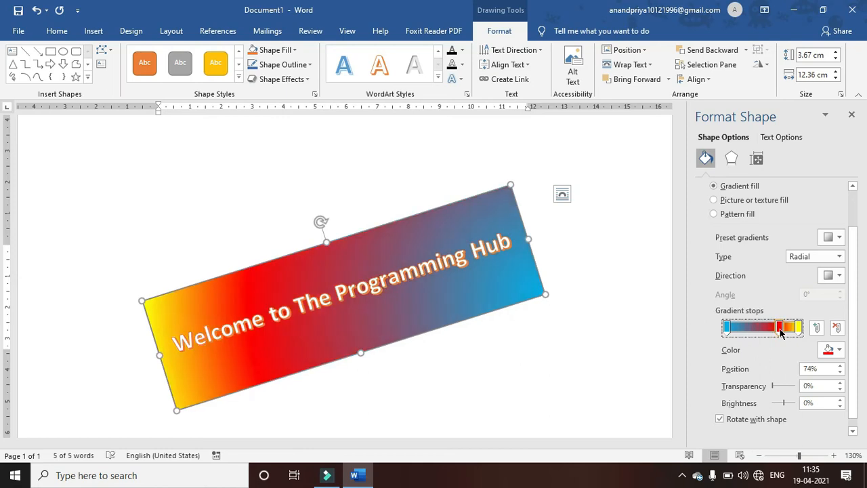
- Close the Format Shape pane, nudge the banner slightly up, and rotate it back to level
{"action": "left_click", "coordinate": [851, 117]}
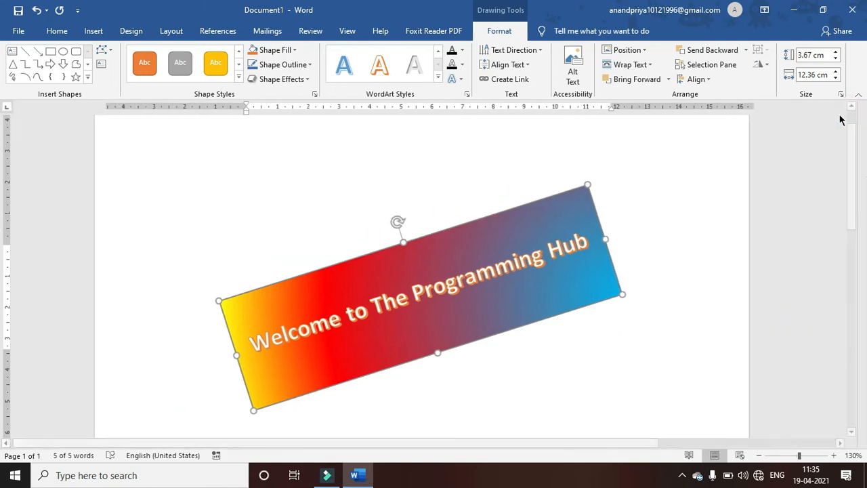
{"action": "left_click_drag", "start_coordinate": [509, 216], "coordinate": [514, 196]}
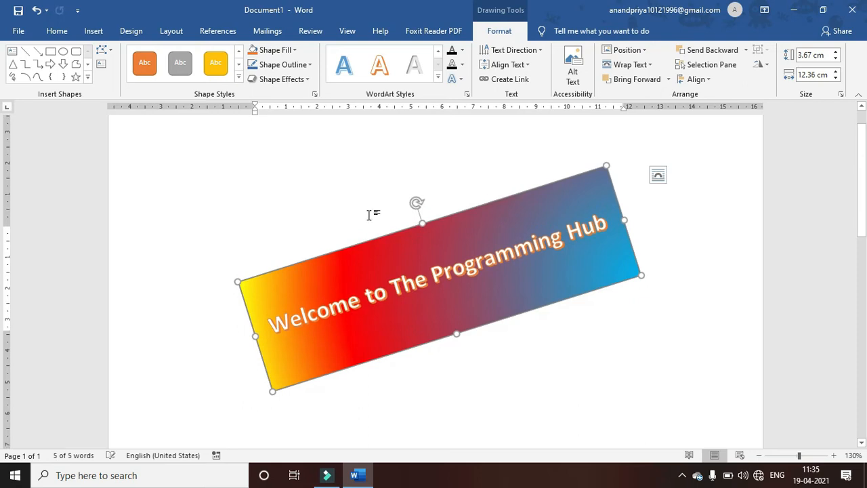
{"action": "left_click_drag", "start_coordinate": [423, 201], "coordinate": [440, 205]}
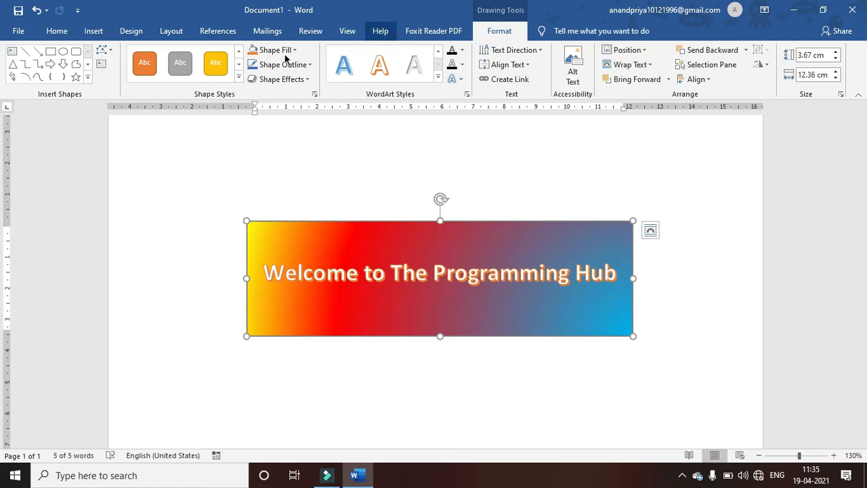
{"action": "left_click", "coordinate": [94, 31]}
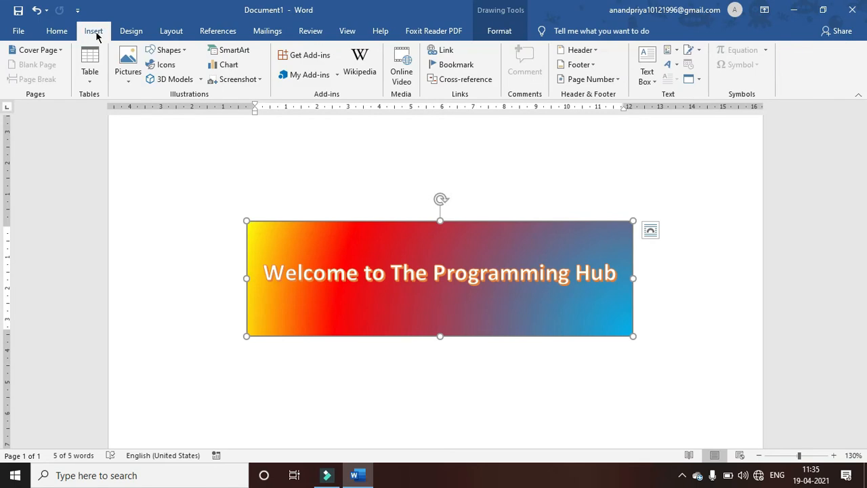
- Insert a second orange-outline WordArt below the banner and narrow it to the banner's 12.36 cm width
{"action": "left_click", "coordinate": [667, 63]}
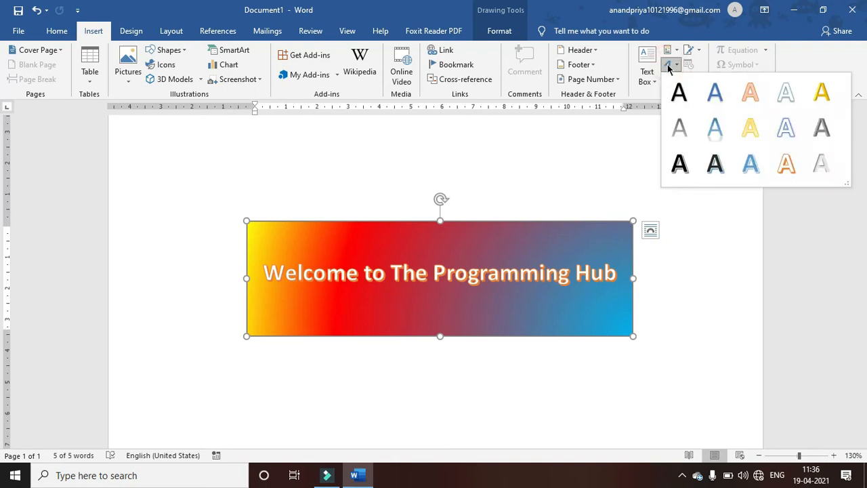
{"action": "left_click", "coordinate": [786, 164]}
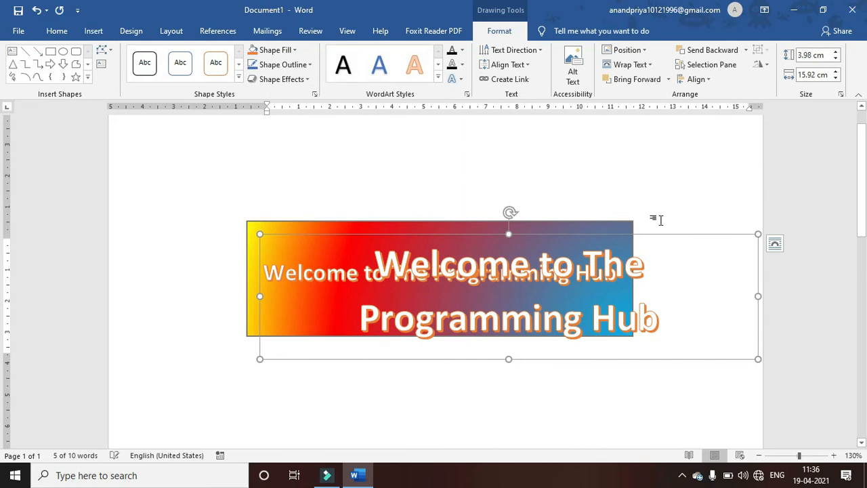
{"action": "left_click_drag", "start_coordinate": [610, 233], "coordinate": [567, 328]}
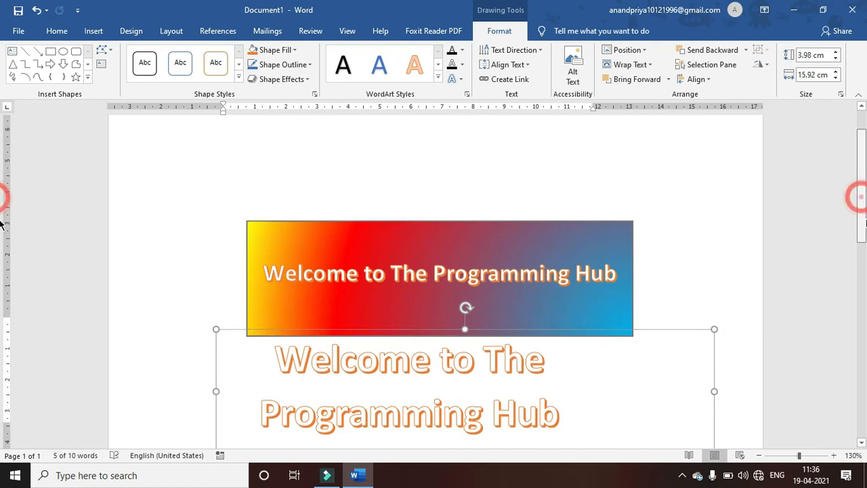
{"action": "scroll", "coordinate": [859, 203], "scroll_direction": "down", "scroll_amount": 3}
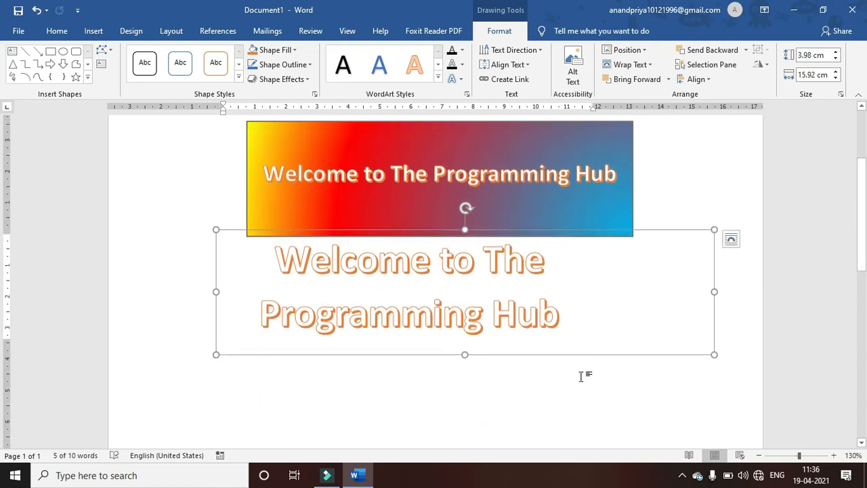
{"action": "left_click_drag", "start_coordinate": [579, 354], "coordinate": [579, 367]}
{"action": "key", "text": "ctrl+l"}
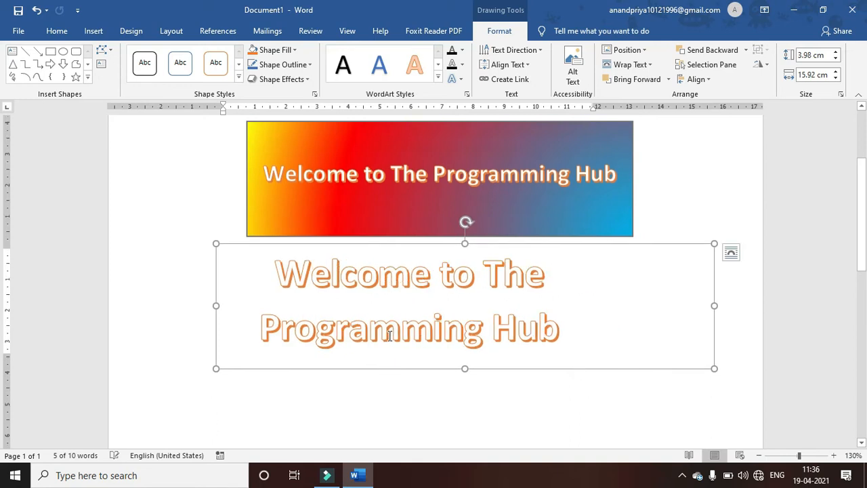
{"action": "left_click_drag", "start_coordinate": [216, 305], "coordinate": [247, 304]}
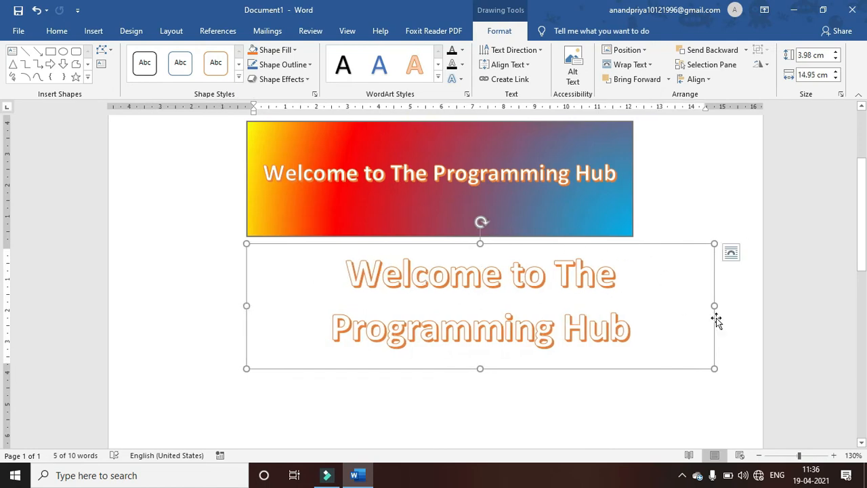
{"action": "left_click_drag", "start_coordinate": [715, 305], "coordinate": [633, 298]}
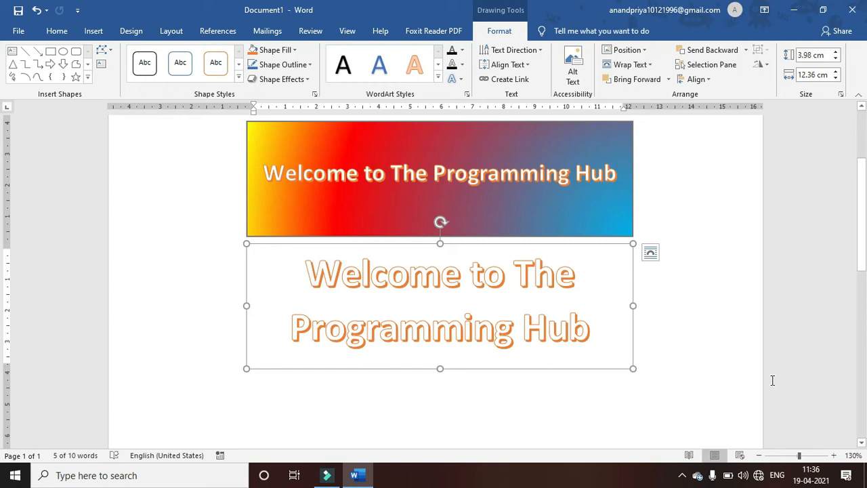
{"action": "left_click", "coordinate": [657, 327]}
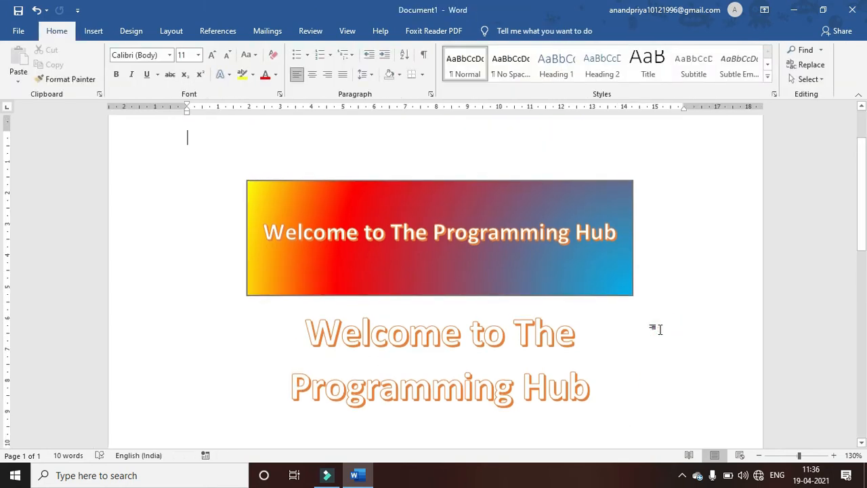
- Add empty paragraphs above the banner and move back up to a blank line
{"action": "left_click", "coordinate": [93, 31]}
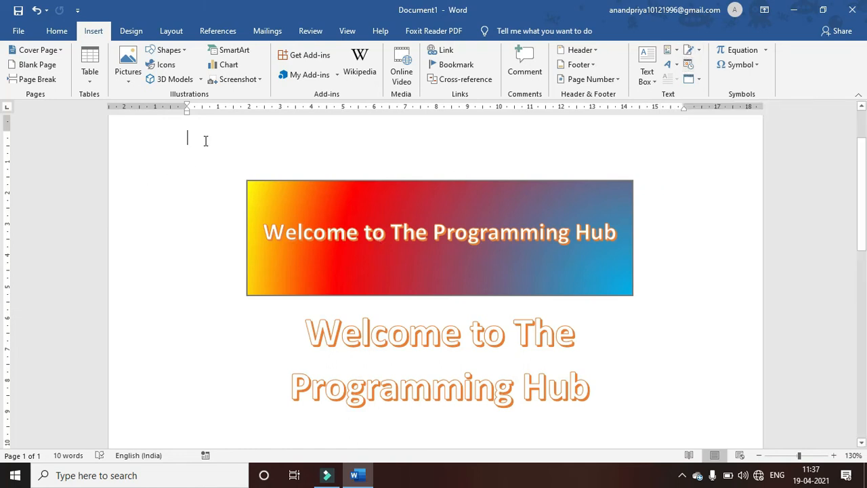
{"action": "key", "text": "Return"}
{"action": "key", "text": "Return"}
{"action": "key", "text": "Return"}
{"action": "key", "text": "Up"}
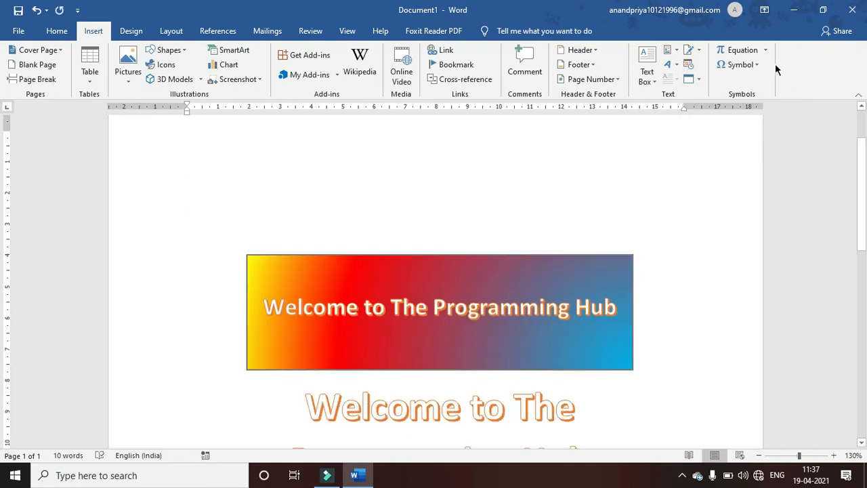
- Insert a signature line with the signer's name and the title 'Teacher'
{"action": "left_click", "coordinate": [691, 54]}
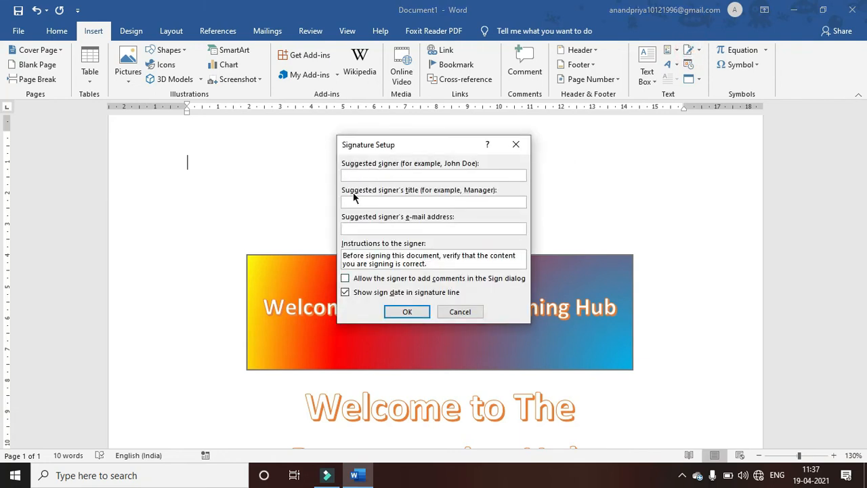
{"action": "left_click", "coordinate": [378, 203]}
{"action": "type", "text": "Teacher"}
{"action": "left_click", "coordinate": [402, 314]}
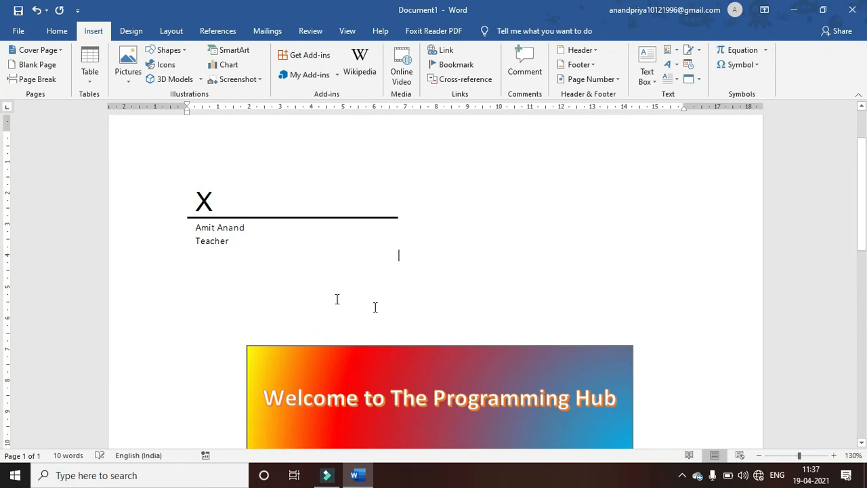
- Set the signature line's text wrapping to Square
{"action": "left_click", "coordinate": [274, 216]}
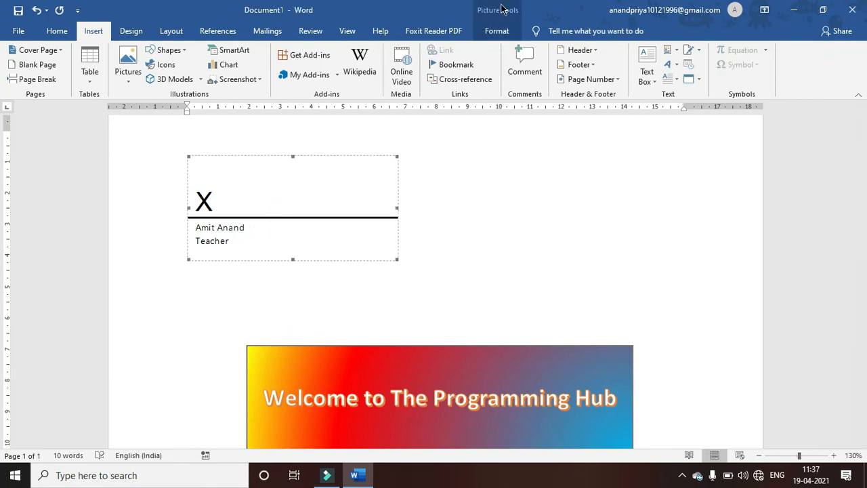
{"action": "left_click", "coordinate": [497, 31]}
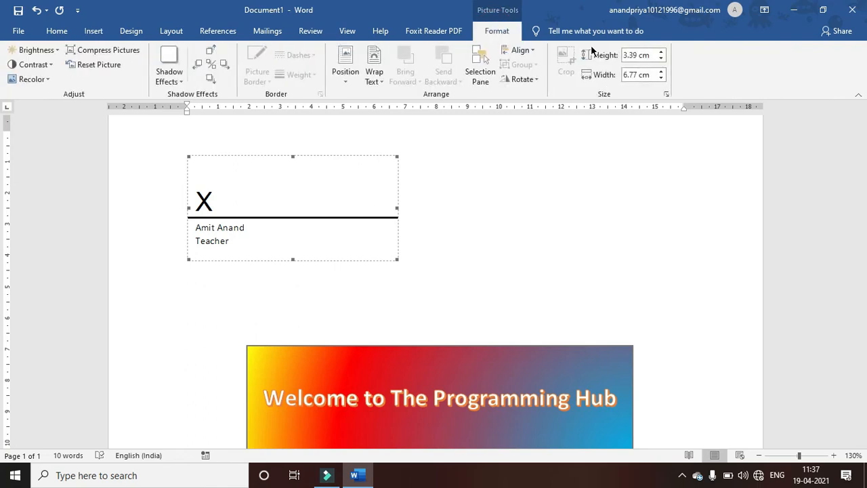
{"action": "left_click", "coordinate": [372, 80]}
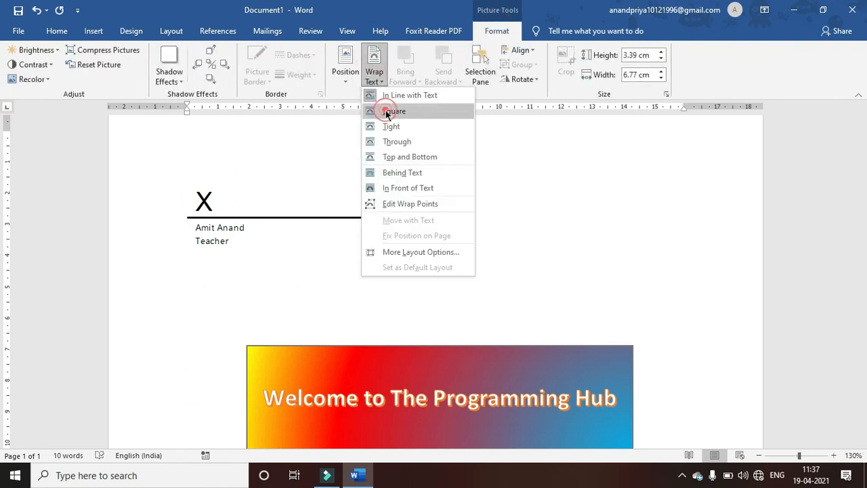
{"action": "left_click", "coordinate": [387, 113]}
- Move the signature line down to the right, beneath the two-line orange WordArt
{"action": "left_click_drag", "start_coordinate": [270, 201], "coordinate": [441, 333]}
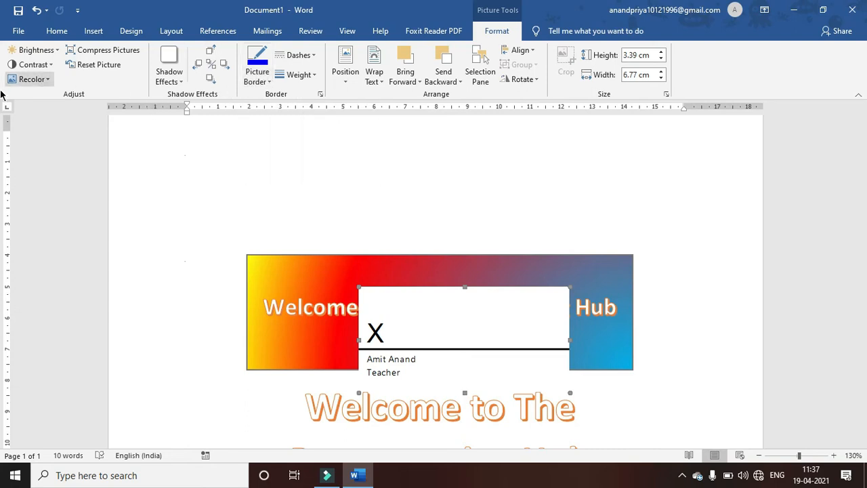
{"action": "mouse_move", "coordinate": [495, 321]}
{"action": "left_mouse_down"}
{"action": "mouse_move", "coordinate": [580, 368]}
{"action": "mouse_move", "coordinate": [599, 402]}
{"action": "mouse_move", "coordinate": [603, 381]}
{"action": "left_mouse_up"}
{"action": "left_click_drag", "start_coordinate": [862, 216], "coordinate": [847, 251]}
{"action": "scroll", "coordinate": [847, 251], "scroll_direction": "up", "scroll_amount": 5}
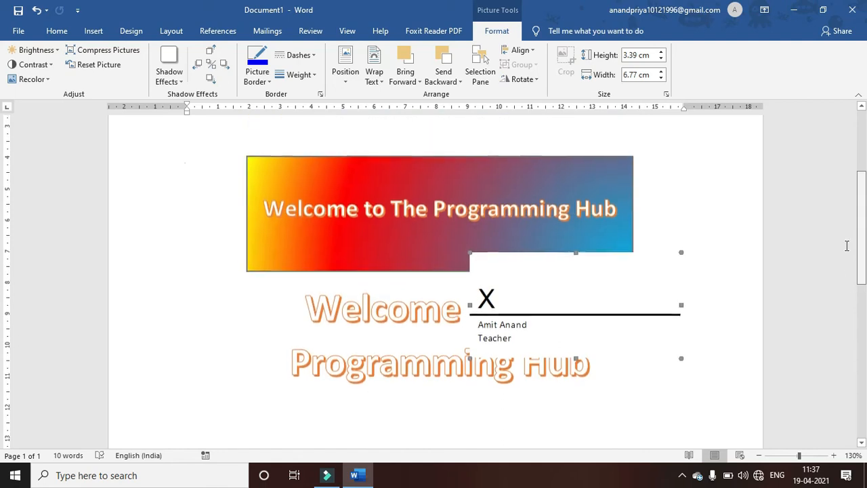
{"action": "left_click", "coordinate": [538, 333]}
{"action": "mouse_move", "coordinate": [534, 425]}
{"action": "left_mouse_down"}
{"action": "mouse_move", "coordinate": [528, 449]}
{"action": "mouse_move", "coordinate": [539, 411]}
{"action": "mouse_move", "coordinate": [542, 428]}
{"action": "left_mouse_up"}
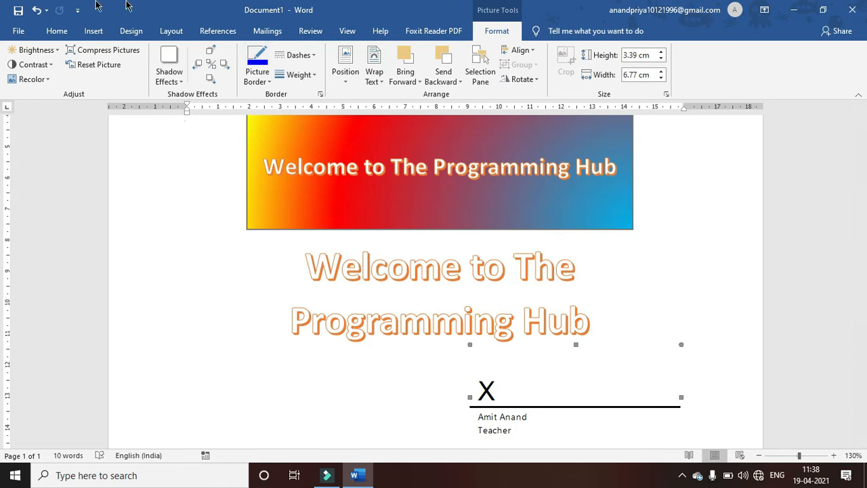
{"action": "left_click", "coordinate": [91, 31]}
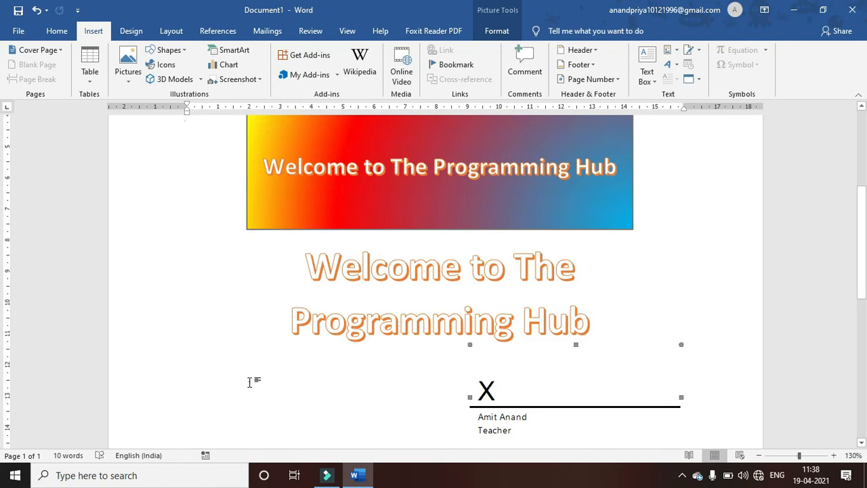
- Insert an Apr-21 date in the first paragraph, delete it, and add blank lines above the banner
{"action": "left_click", "coordinate": [246, 382]}
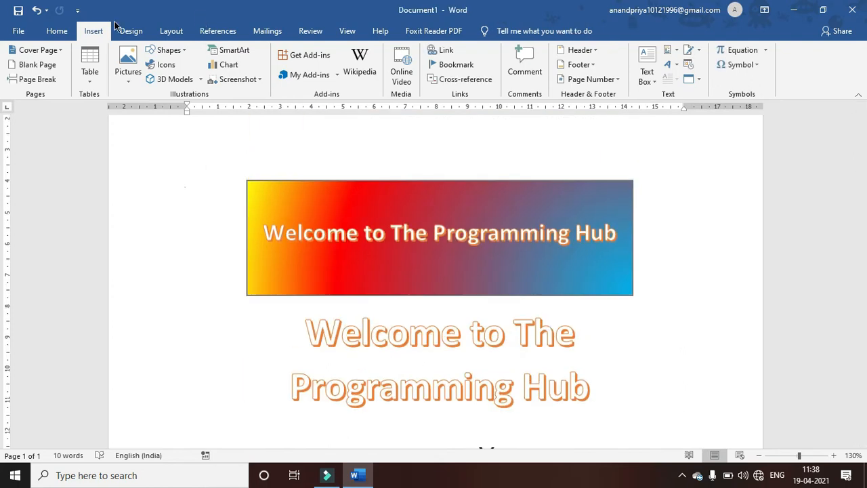
{"action": "left_click", "coordinate": [692, 66]}
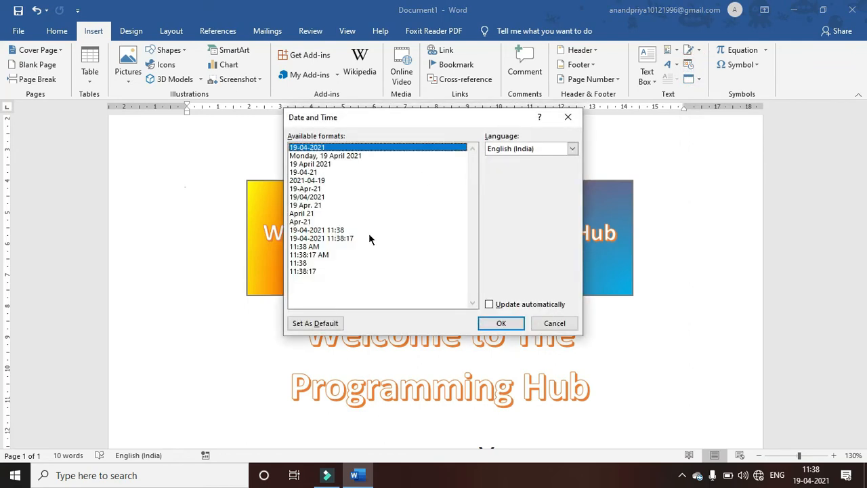
{"action": "left_click", "coordinate": [300, 222]}
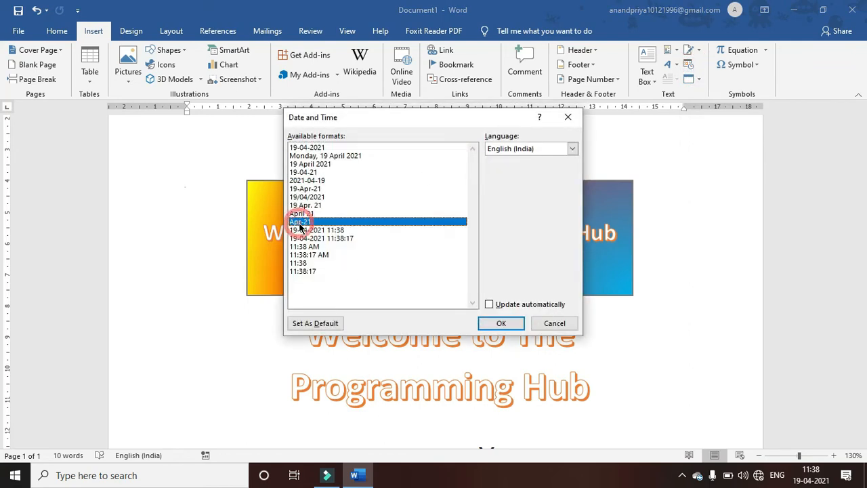
{"action": "left_click", "coordinate": [500, 322]}
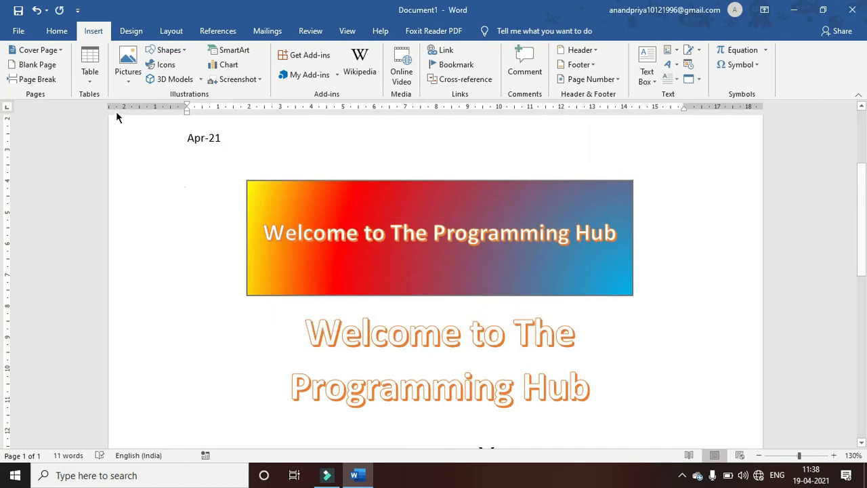
{"action": "key", "text": "BackSpace"}
{"action": "key", "text": "BackSpace"}
{"action": "key", "text": "BackSpace"}
{"action": "key", "text": "BackSpace"}
{"action": "key", "text": "BackSpace"}
{"action": "key", "text": "BackSpace"}
{"action": "key", "text": "Return"}
{"action": "key", "text": "Return"}
{"action": "key", "text": "Return"}
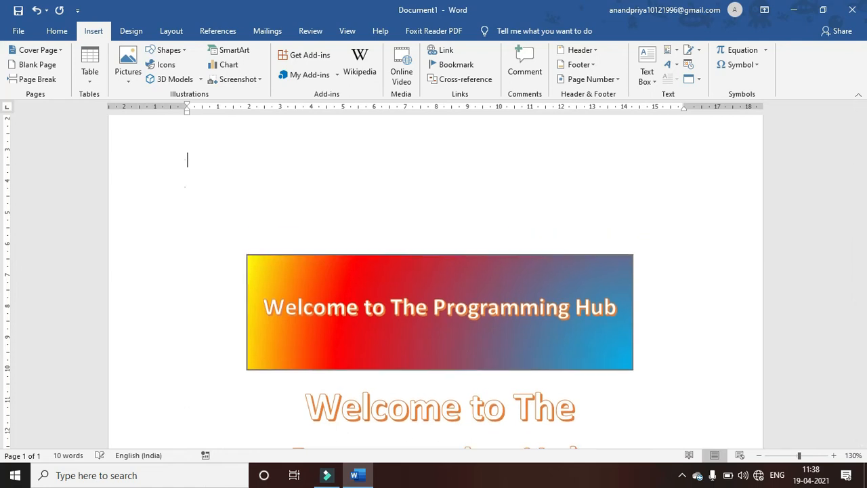
- Embed a new Microsoft Excel Worksheet object at the top of the page
{"action": "left_click", "coordinate": [694, 80]}
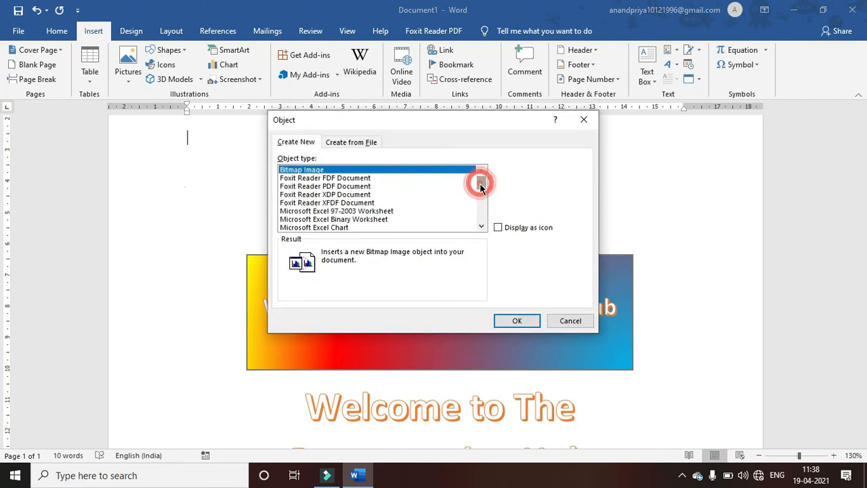
{"action": "scroll", "coordinate": [481, 187], "scroll_direction": "down", "scroll_amount": 1}
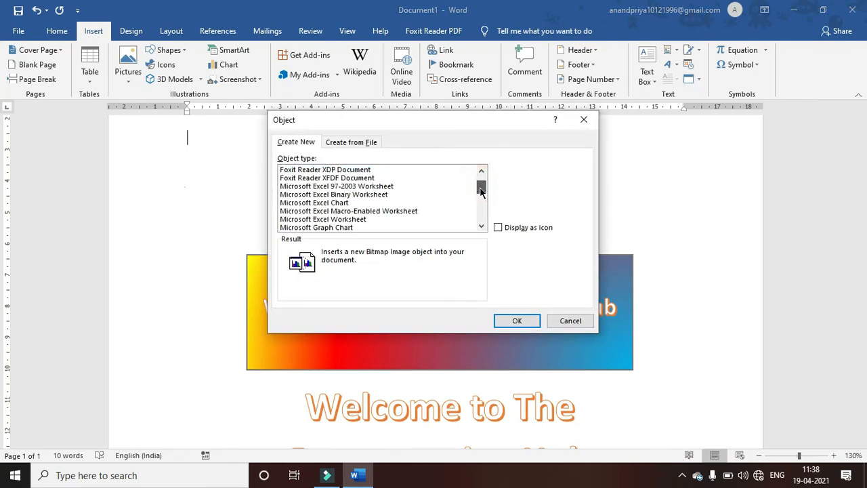
{"action": "left_click", "coordinate": [343, 219]}
{"action": "left_click", "coordinate": [513, 321]}
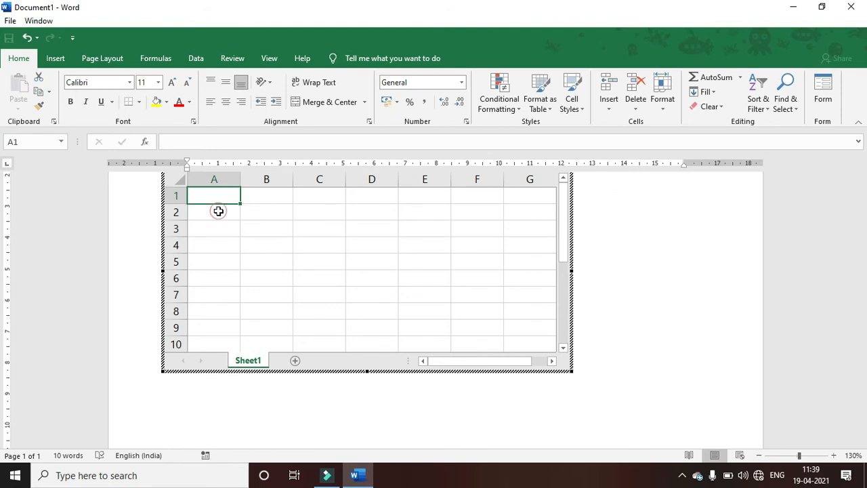
- Enter the headings Roll, Name and Address in cells A1 to C1
{"action": "key", "text": "F2"}
{"action": "type", "text": "Roll"}
{"action": "key", "text": "Return"}
{"action": "left_click", "coordinate": [263, 194]}
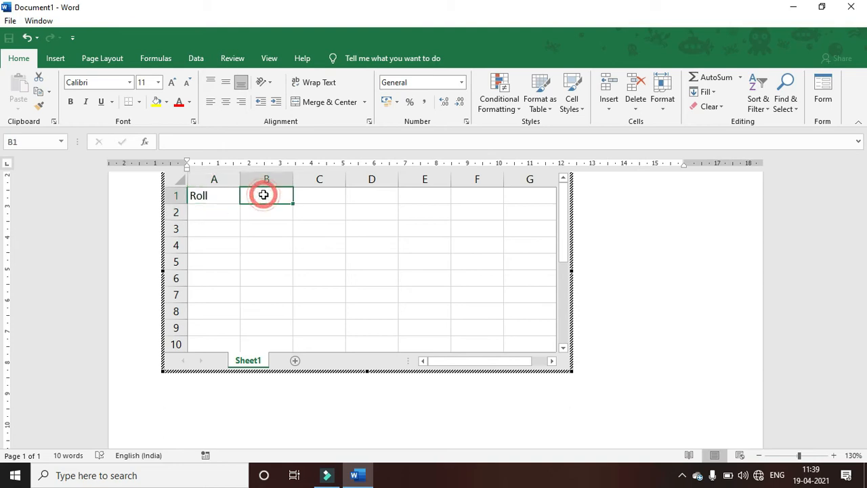
{"action": "type", "text": "Name"}
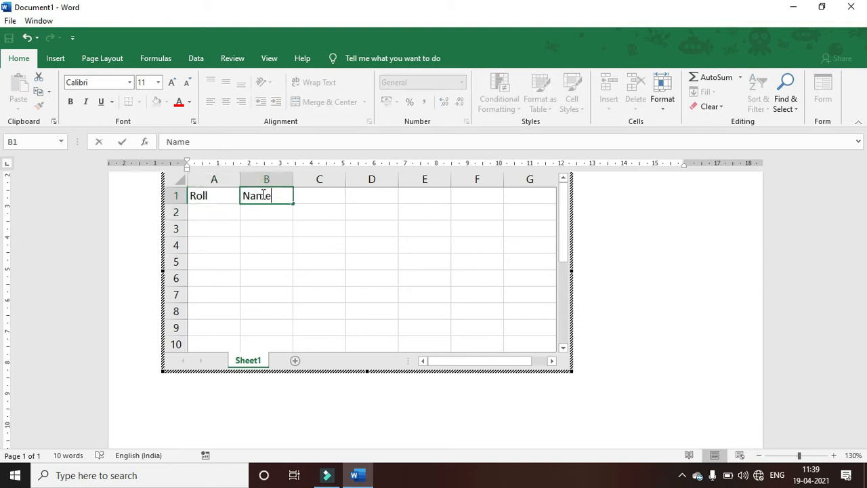
{"action": "key", "text": "Tab"}
{"action": "type", "text": "Ad"}
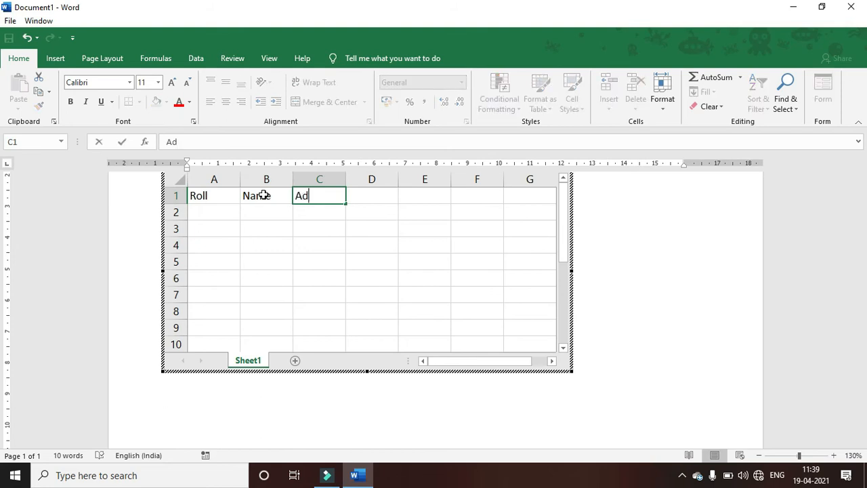
{"action": "type", "text": "dress"}
{"action": "key", "text": "Return"}
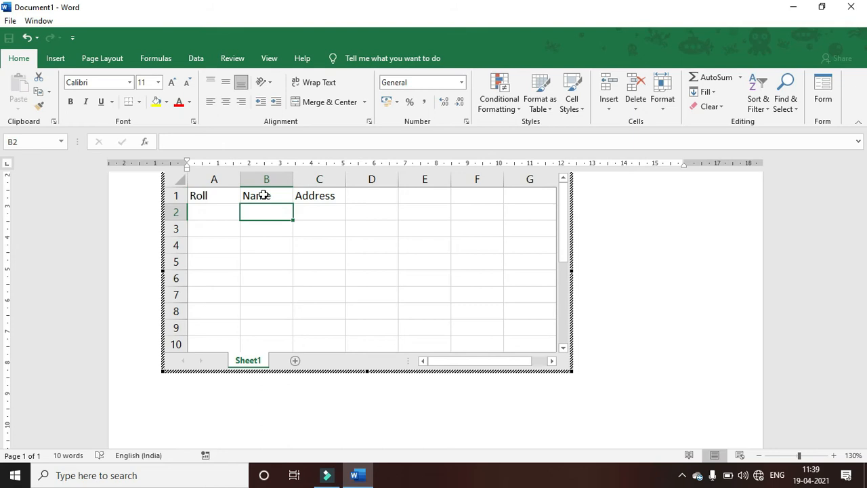
- Fill roll numbers 1, 2 and 3 down column A and finish editing the worksheet
{"action": "key", "text": "Left"}
{"action": "type", "text": "1"}
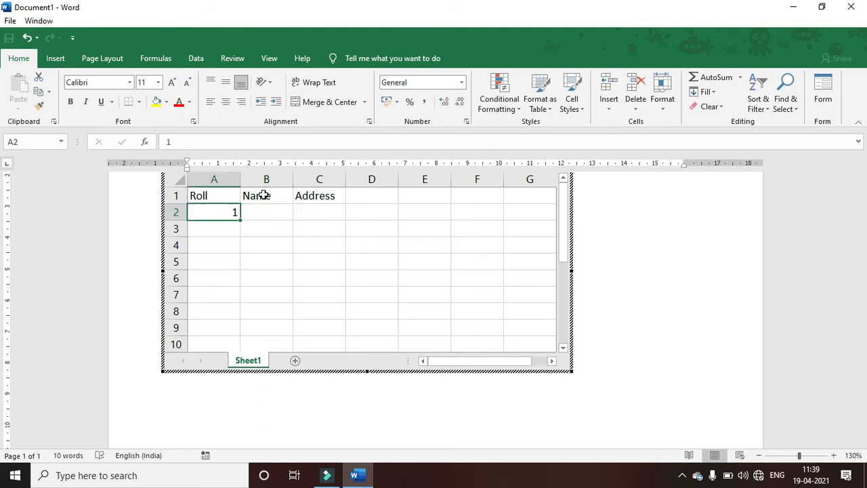
{"action": "key", "text": "Return"}
{"action": "type", "text": "2"}
{"action": "key", "text": "Return"}
{"action": "type", "text": "3"}
{"action": "key", "text": "Return"}
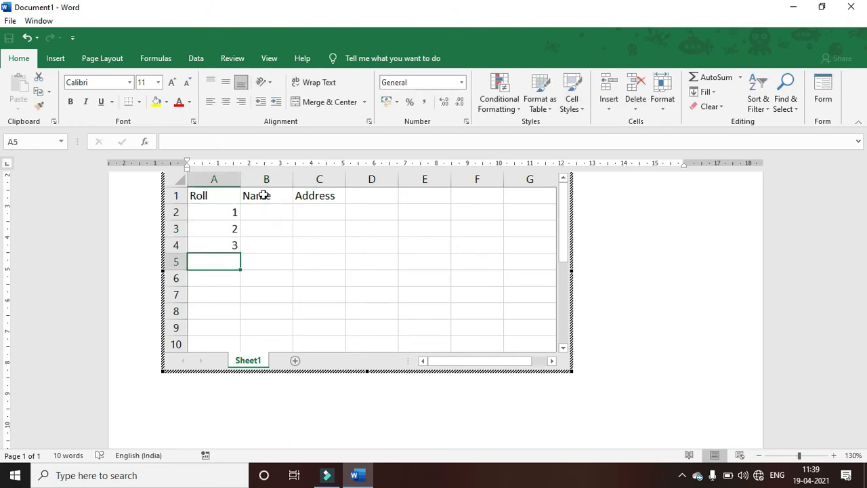
{"action": "left_click", "coordinate": [650, 261]}
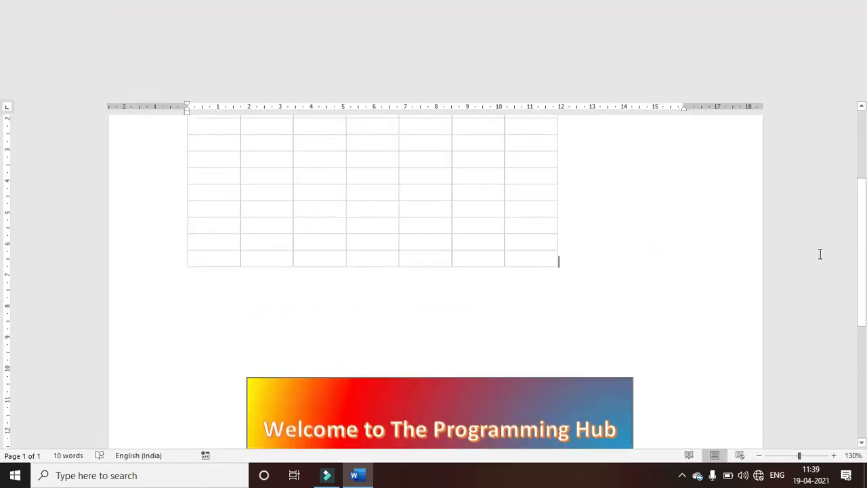
{"action": "left_click_drag", "start_coordinate": [864, 223], "coordinate": [857, 201]}
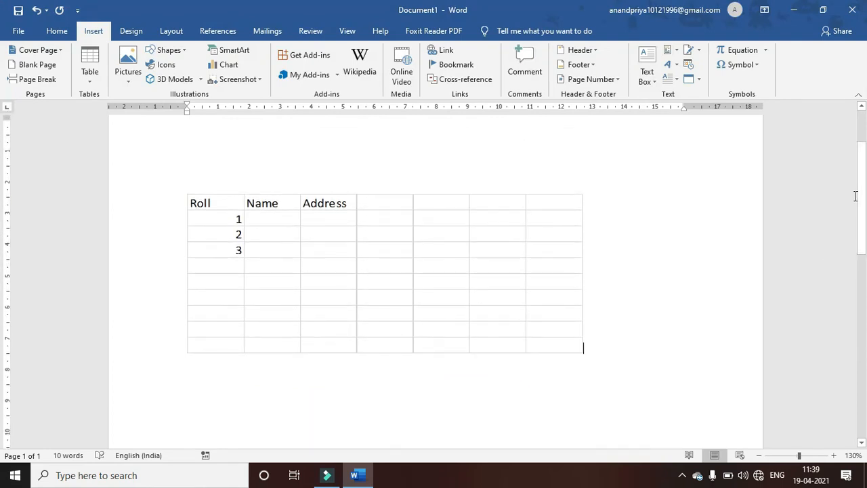
- Generate sample paragraphs on the line below the table with =rand()
{"action": "key", "text": "Down"}
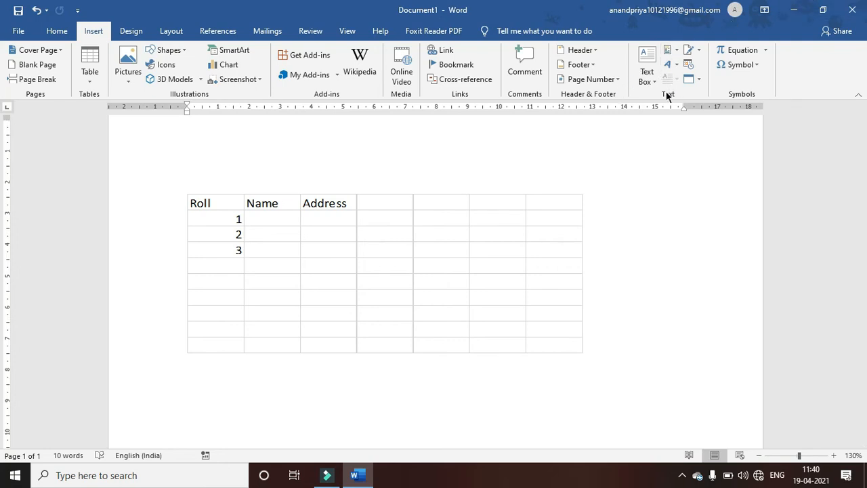
{"action": "type", "text": "=r"}
{"action": "type", "text": ")"}
{"action": "key", "text": "Return"}
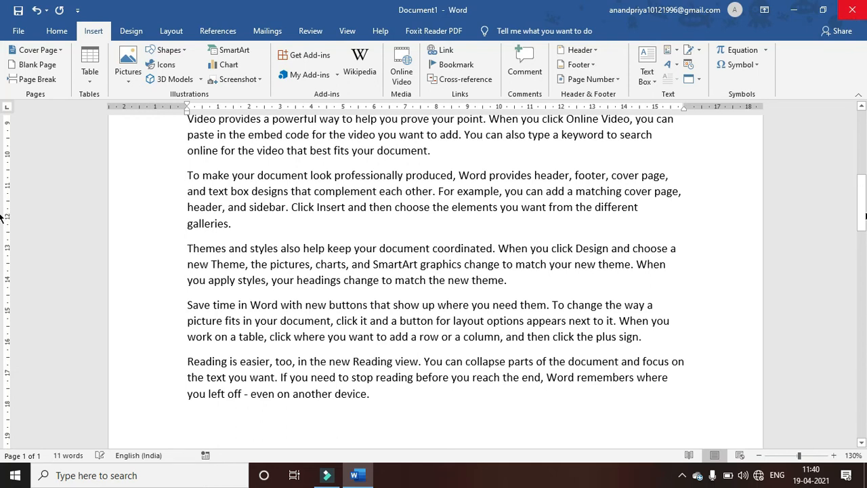
{"action": "left_click_drag", "start_coordinate": [863, 207], "coordinate": [863, 177]}
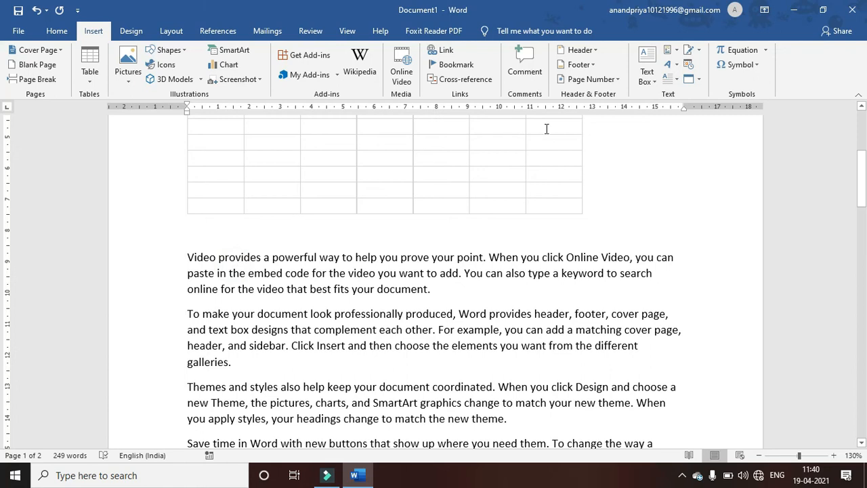
- Give the first paragraph a Dropped capital V, then return the caret to the body text
{"action": "left_click", "coordinate": [670, 78]}
{"action": "left_click", "coordinate": [679, 132]}
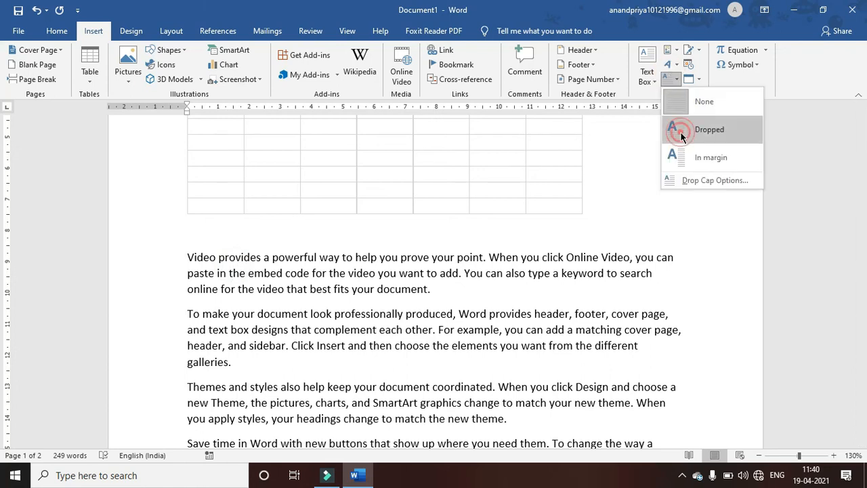
{"action": "double_click", "coordinate": [302, 313]}
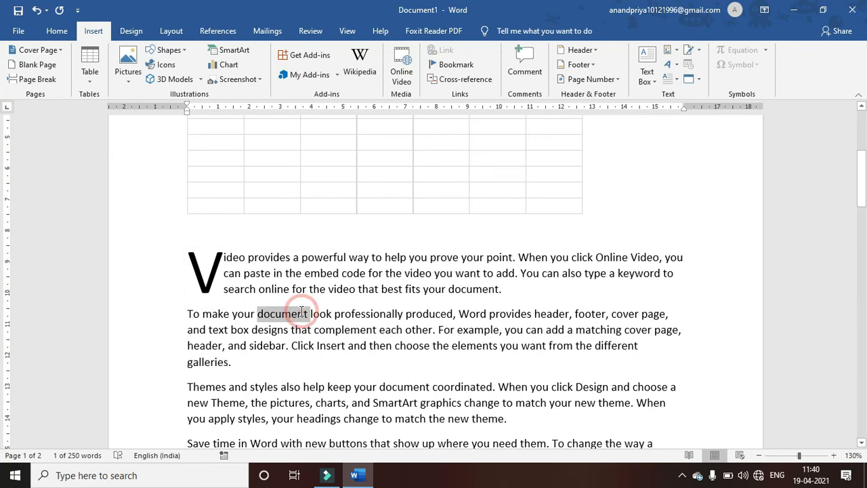
{"action": "left_click", "coordinate": [217, 331]}
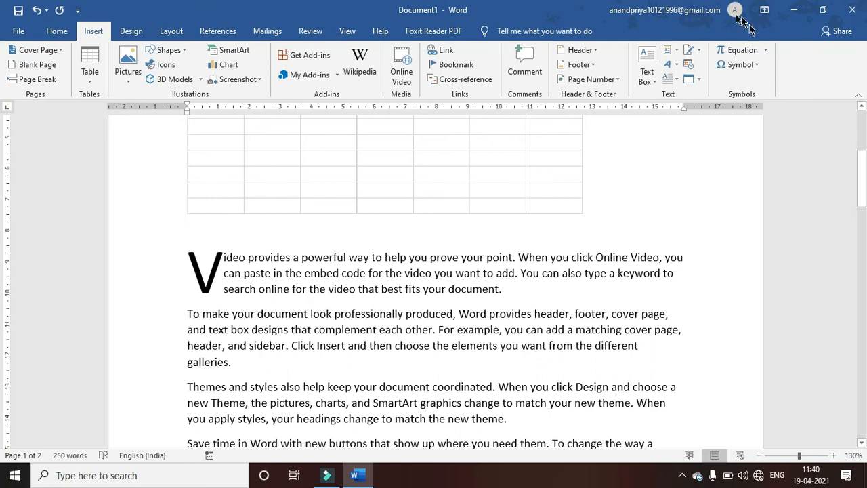
- Insert a new blank equation on the empty line after the last paragraph
{"action": "key", "text": "Down"}
{"action": "key", "text": "Down"}
{"action": "key", "text": "Down"}
{"action": "key", "text": "Down"}
{"action": "key", "text": "Down"}
{"action": "key", "text": "Down"}
{"action": "key", "text": "Down"}
{"action": "key", "text": "Down"}
{"action": "key", "text": "Down"}
{"action": "key", "text": "Down"}
{"action": "key", "text": "Down"}
{"action": "key", "text": "Down"}
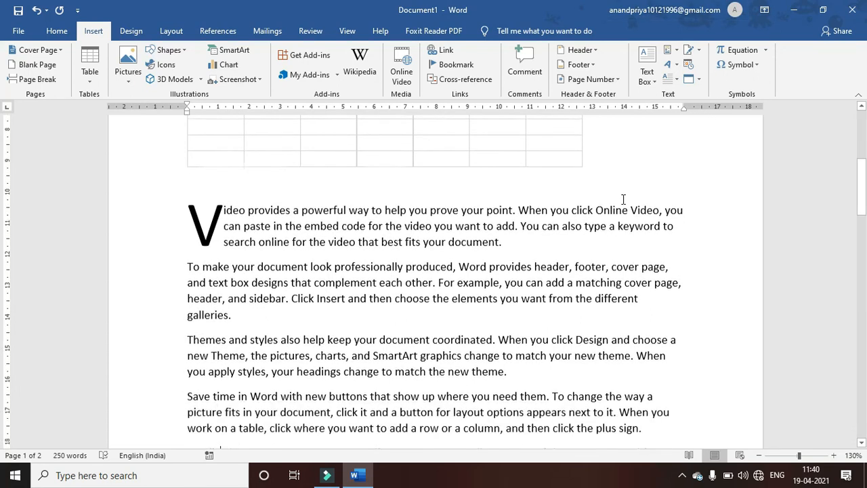
{"action": "key", "text": "Up"}
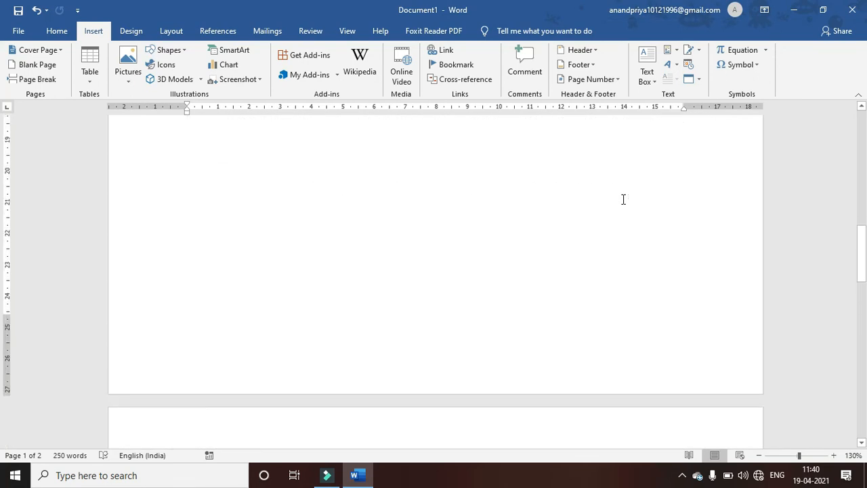
{"action": "key", "text": "Up"}
{"action": "key", "text": "Up"}
{"action": "key", "text": "Down"}
{"action": "key", "text": "Down"}
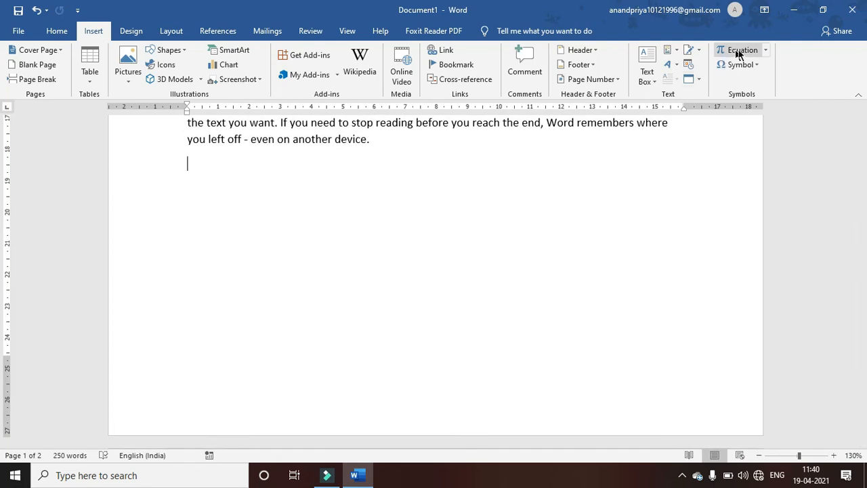
{"action": "left_click", "coordinate": [766, 50]}
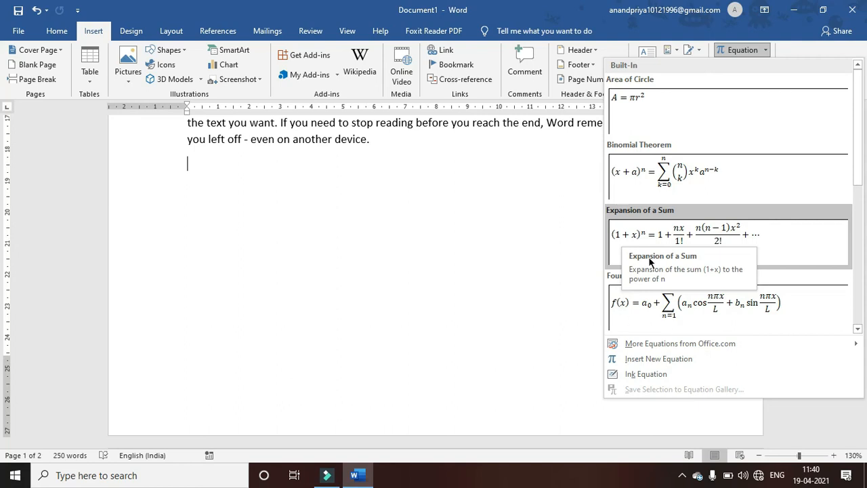
{"action": "left_click", "coordinate": [636, 360]}
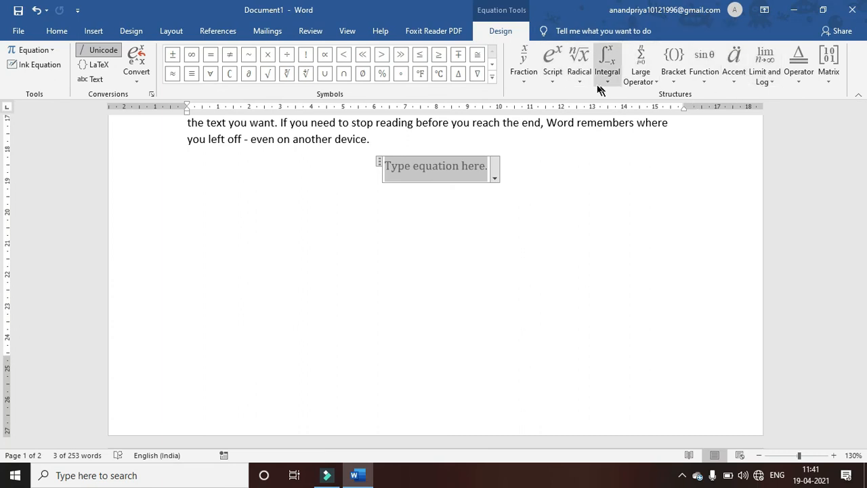
- Insert a sine function into the equation with 30 as its argument
{"action": "left_click", "coordinate": [640, 68]}
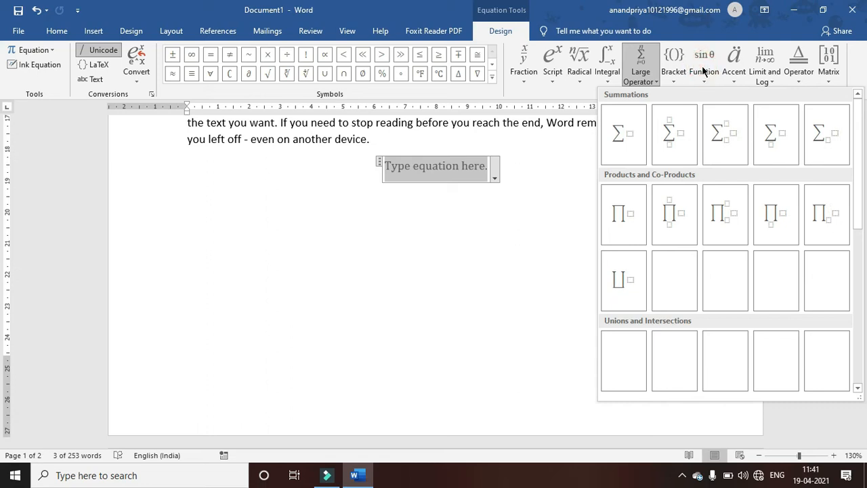
{"action": "left_click", "coordinate": [704, 70]}
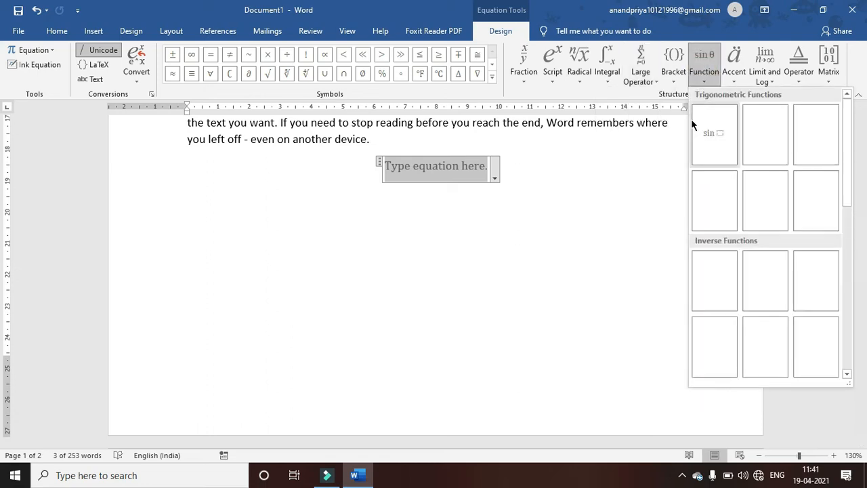
{"action": "left_click", "coordinate": [713, 137]}
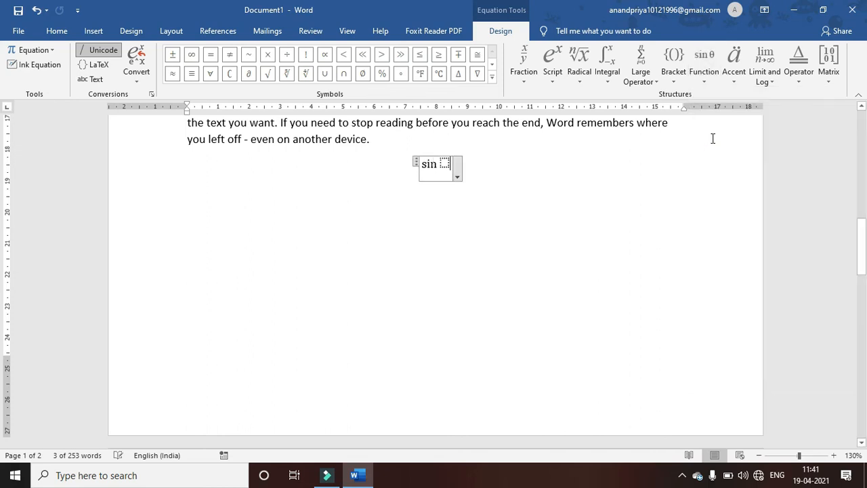
{"action": "left_click", "coordinate": [444, 163]}
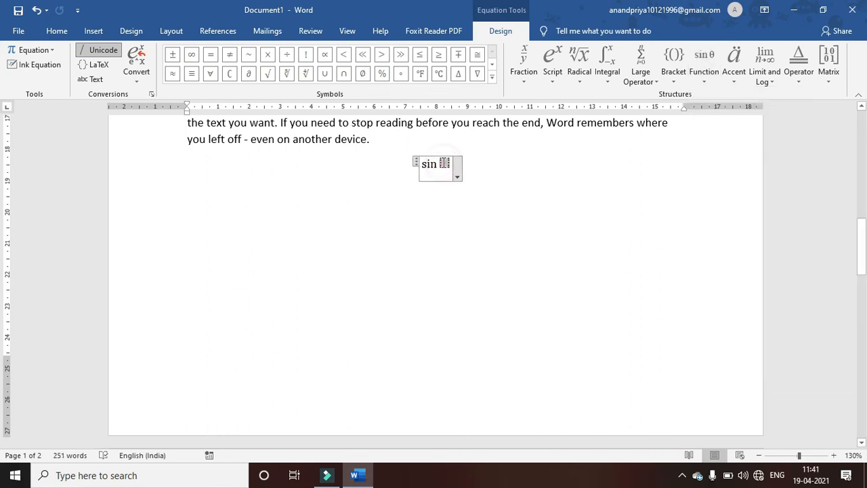
{"action": "type", "text": "30"}
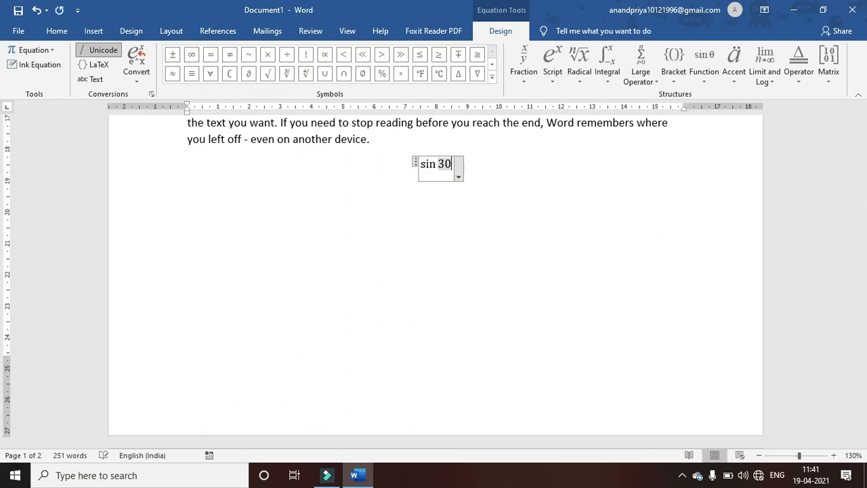
- Add a superscript degree sign after 30 so the equation reads sin 30°
{"action": "left_click", "coordinate": [551, 65]}
{"action": "left_click", "coordinate": [559, 137]}
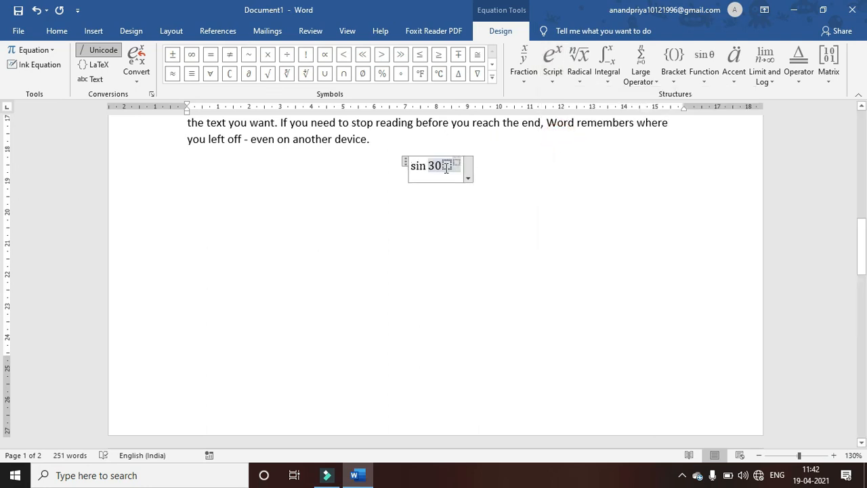
{"action": "left_click", "coordinate": [442, 166]}
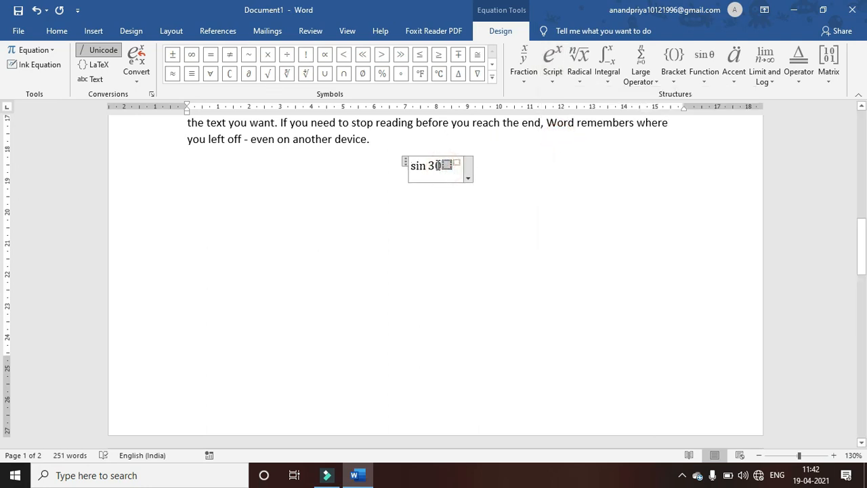
{"action": "left_click", "coordinate": [440, 165]}
{"action": "key", "text": "BackSpace"}
{"action": "key", "text": "BackSpace"}
{"action": "left_click", "coordinate": [440, 166]}
{"action": "type", "text": "30"}
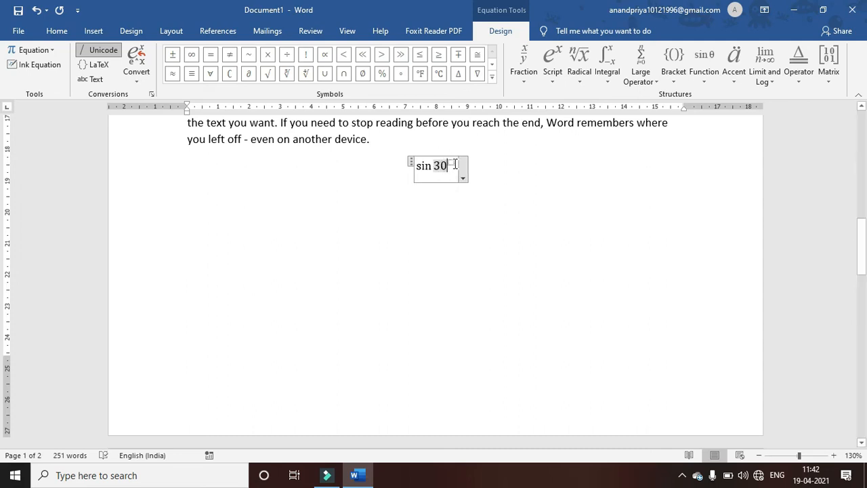
{"action": "left_click", "coordinate": [453, 164]}
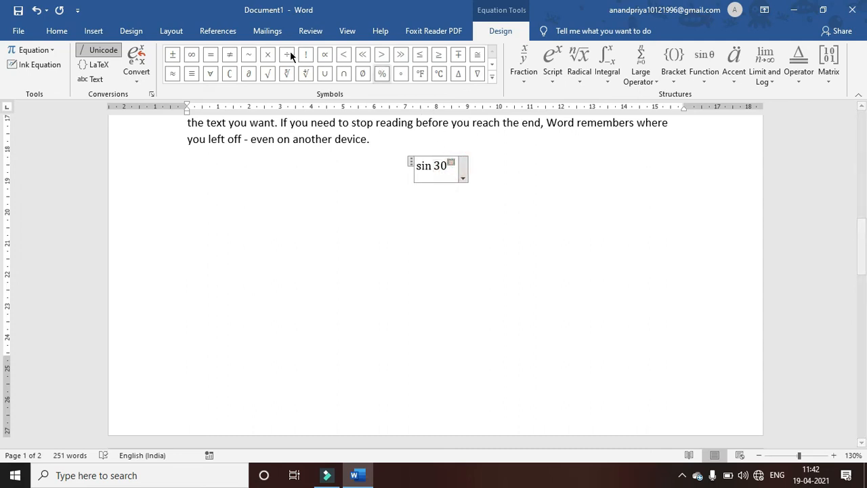
{"action": "left_click", "coordinate": [400, 73]}
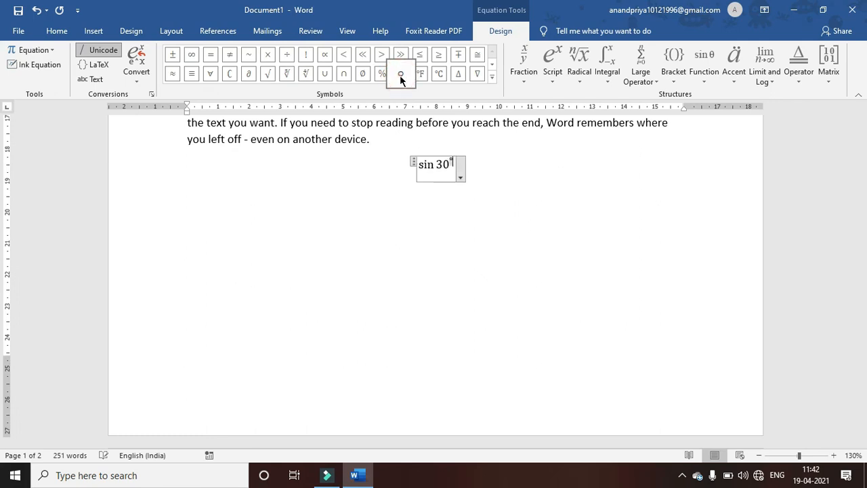
{"action": "left_click", "coordinate": [484, 182]}
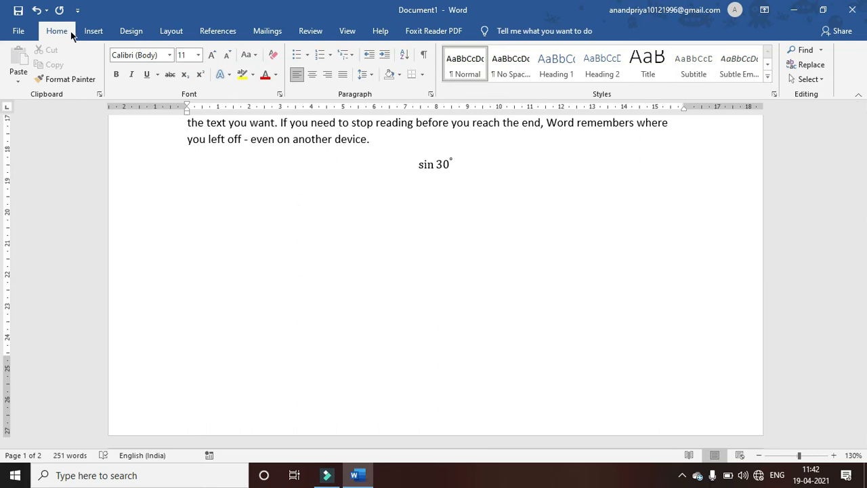
- Bring up the full Symbol chooser and set its font to Century
{"action": "left_click", "coordinate": [94, 33]}
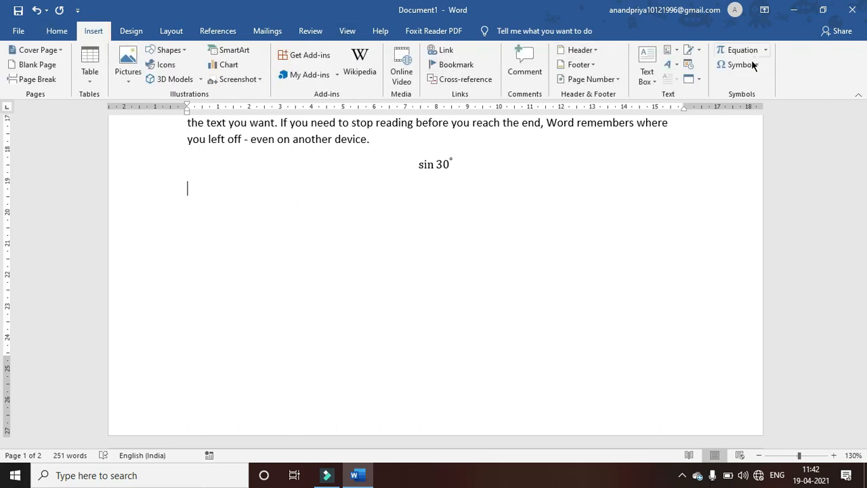
{"action": "left_click", "coordinate": [752, 66]}
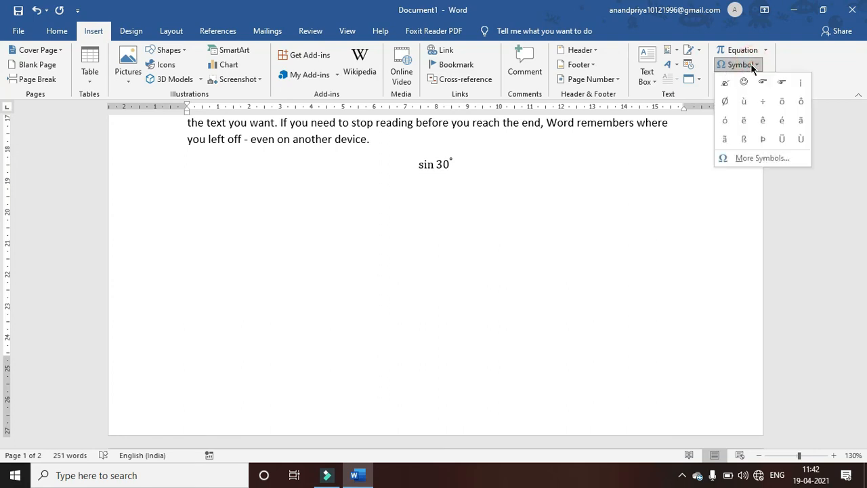
{"action": "left_click", "coordinate": [740, 159]}
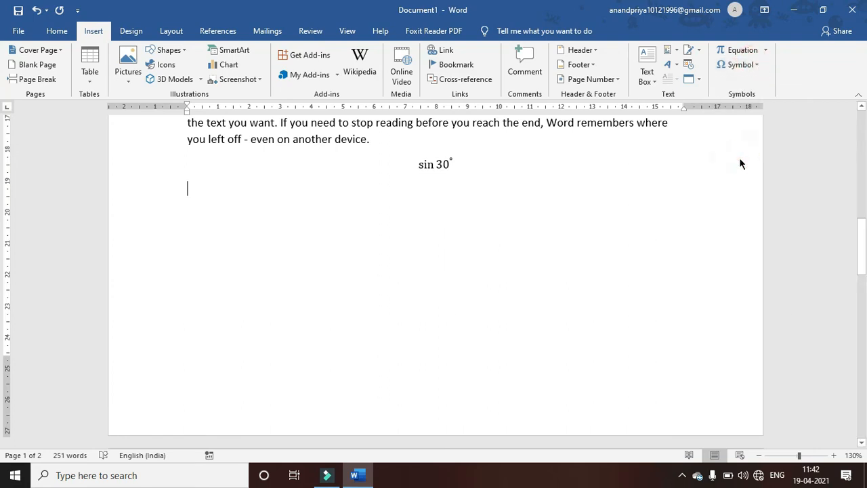
{"action": "left_click", "coordinate": [587, 99]}
{"action": "left_click", "coordinate": [608, 97]}
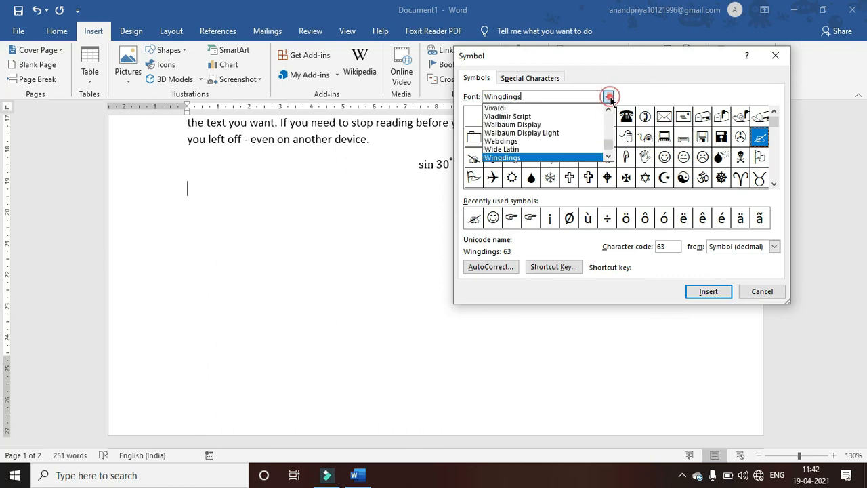
{"action": "left_click_drag", "start_coordinate": [607, 148], "coordinate": [607, 127]}
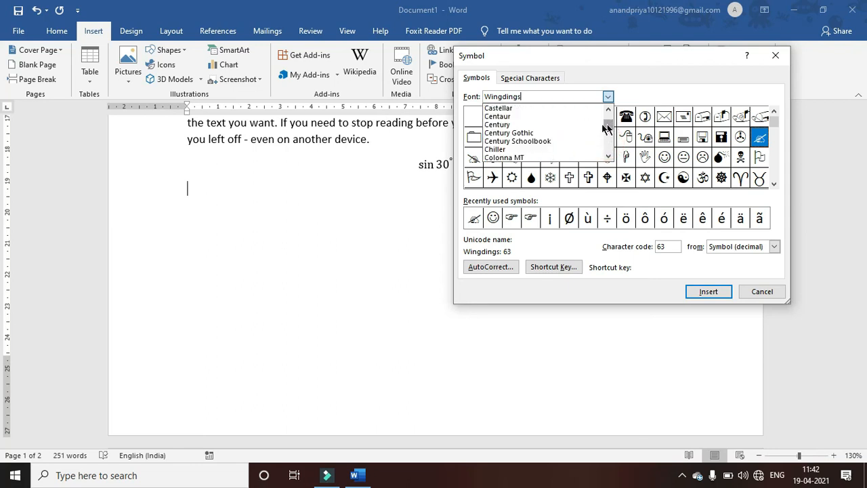
{"action": "left_click", "coordinate": [529, 129]}
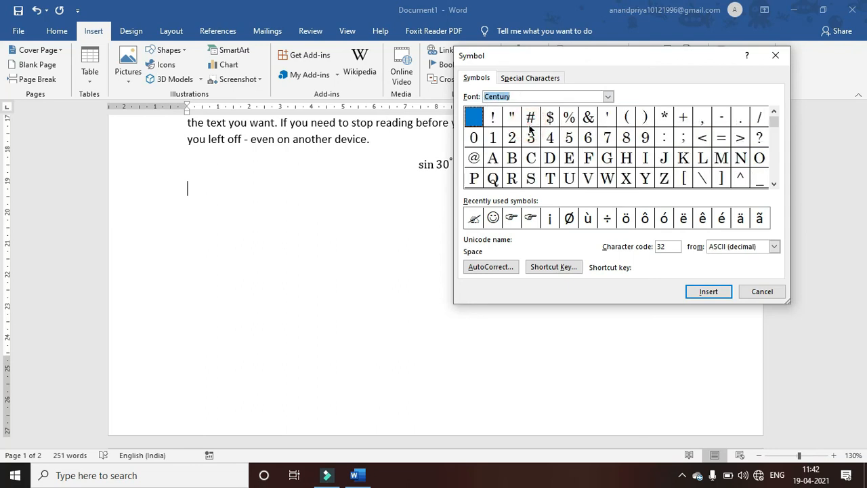
- Insert the Œ ligature from the Century character set and close the chooser
{"action": "left_click", "coordinate": [774, 186]}
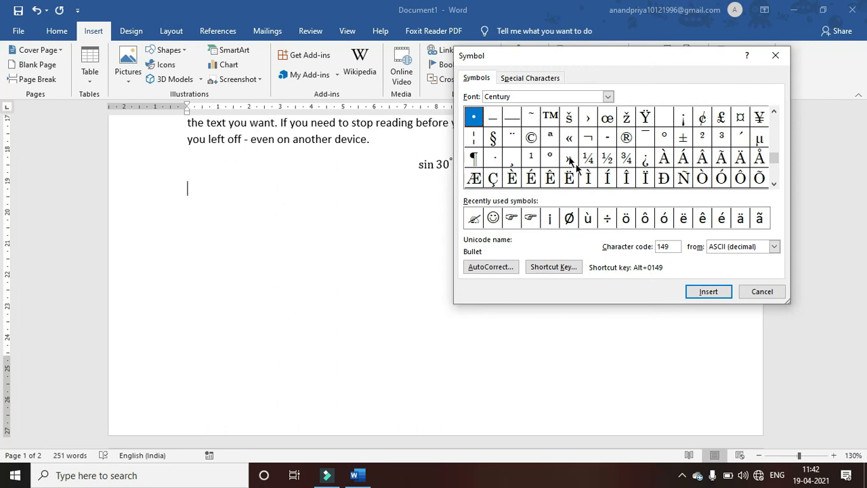
{"action": "left_click", "coordinate": [774, 184]}
{"action": "left_click", "coordinate": [773, 184]}
{"action": "left_click", "coordinate": [773, 184]}
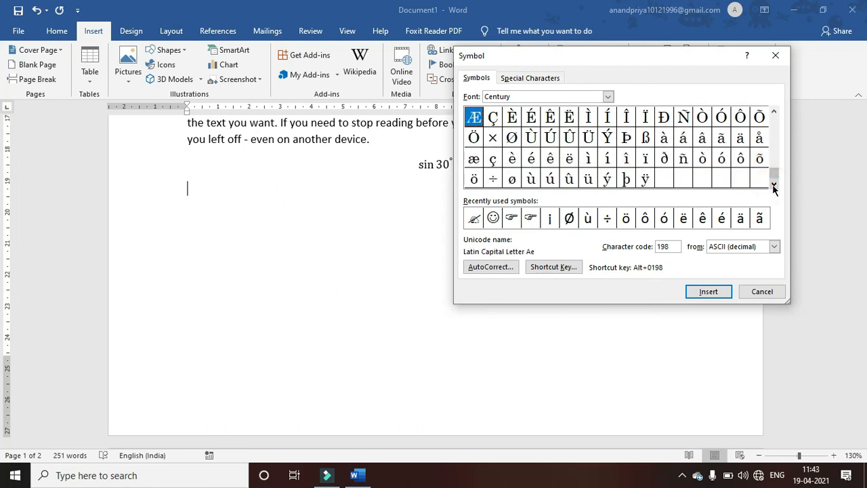
{"action": "left_click", "coordinate": [774, 113]}
{"action": "left_click", "coordinate": [774, 112]}
{"action": "left_click", "coordinate": [773, 113]}
{"action": "left_click", "coordinate": [773, 113]}
{"action": "left_click", "coordinate": [773, 112]}
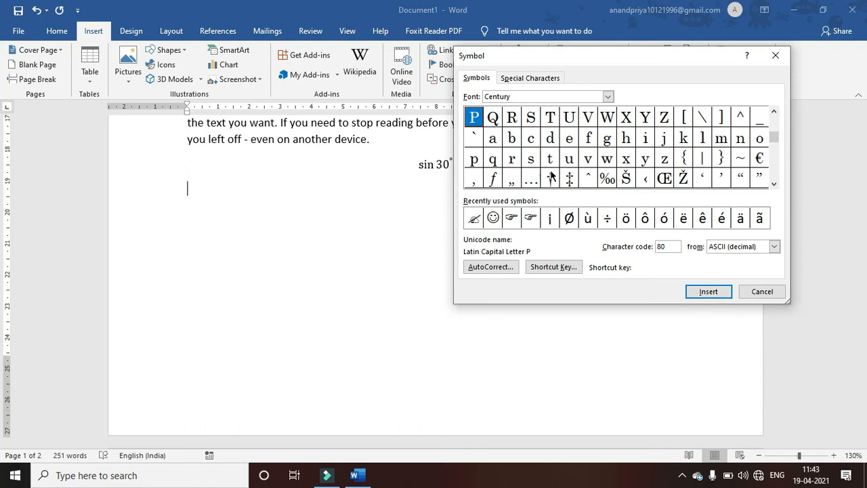
{"action": "left_click", "coordinate": [663, 179]}
{"action": "left_click", "coordinate": [693, 295]}
{"action": "left_click", "coordinate": [759, 292]}
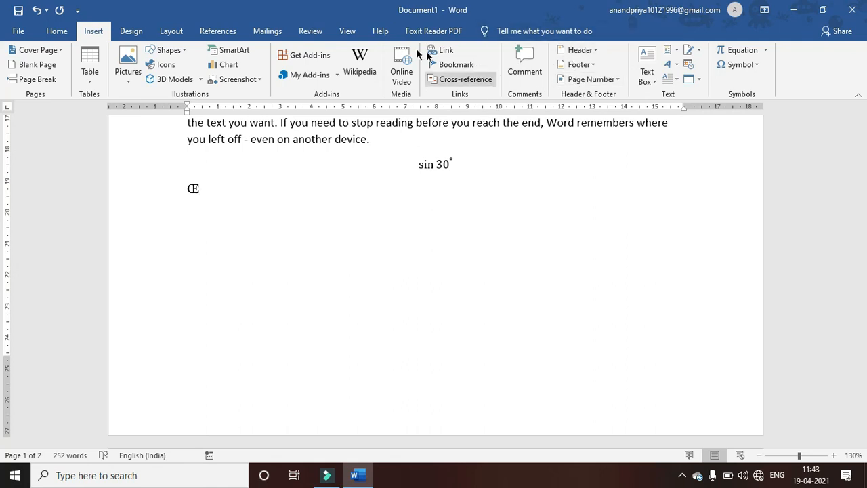
{"action": "left_click", "coordinate": [346, 32]}
{"action": "left_click", "coordinate": [308, 32]}
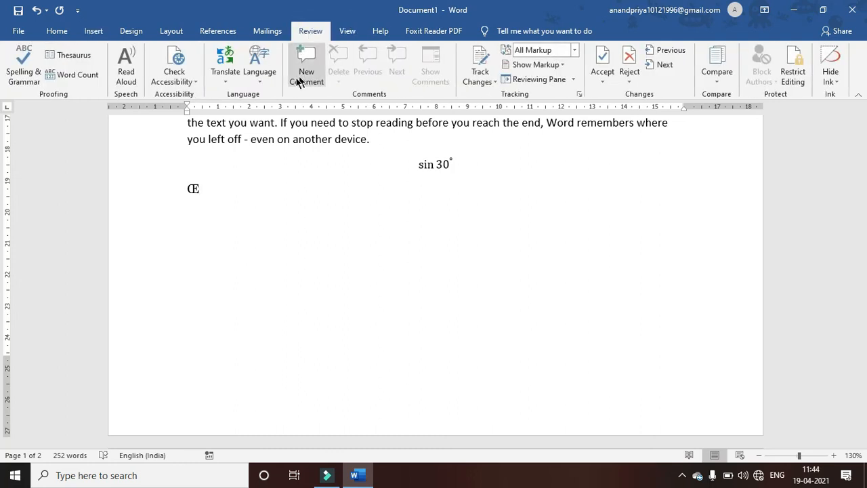
{"action": "left_click", "coordinate": [90, 32]}
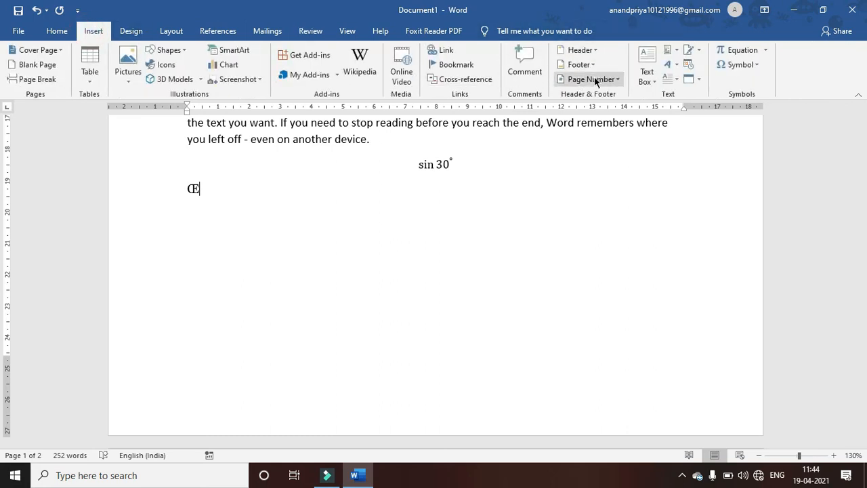
{"action": "left_click", "coordinate": [670, 55]}
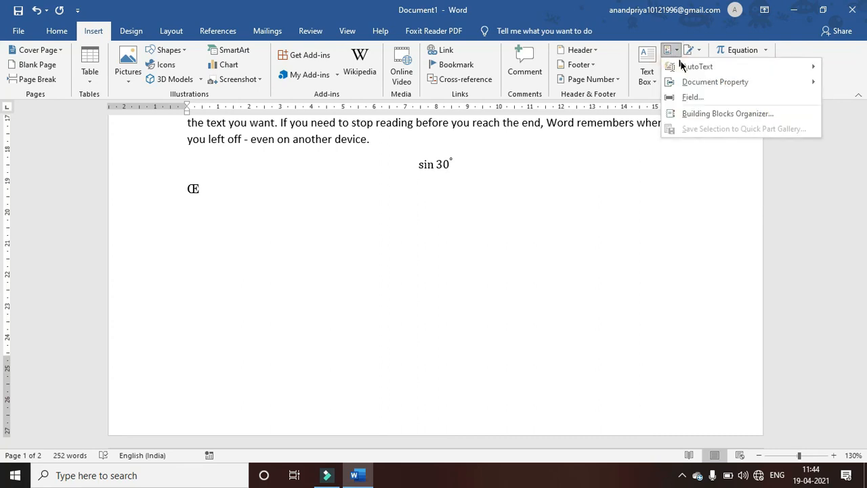
{"action": "mouse_move", "coordinate": [684, 82]}
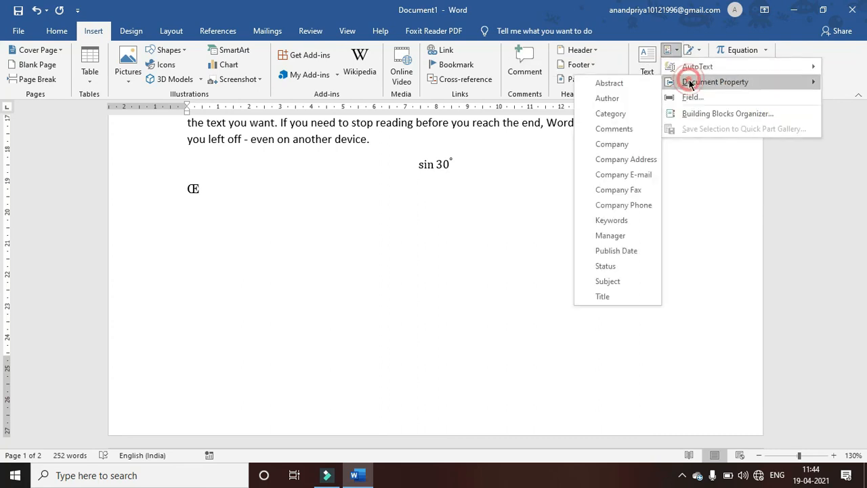
{"action": "left_click", "coordinate": [618, 98]}
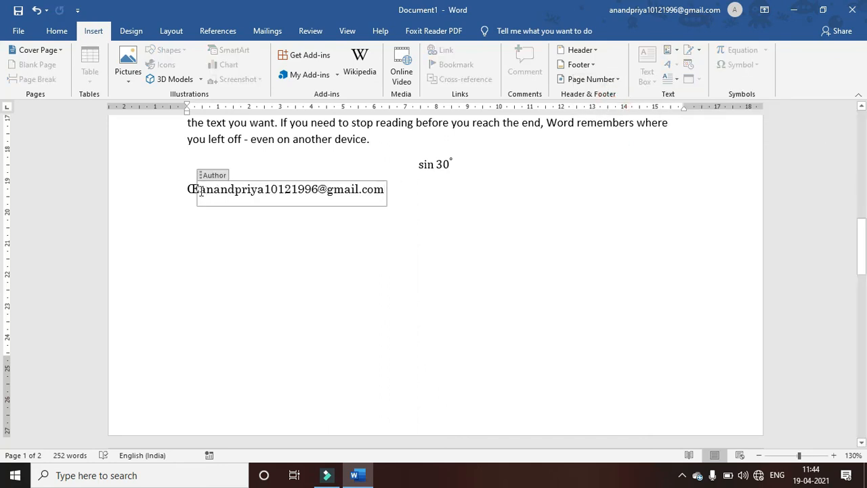
{"action": "left_click_drag", "start_coordinate": [201, 191], "coordinate": [391, 189]}
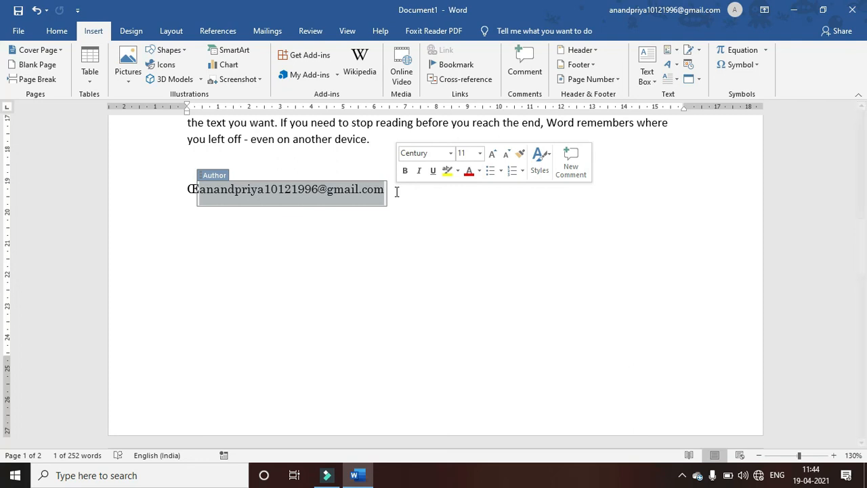
{"action": "key", "text": "Delete"}
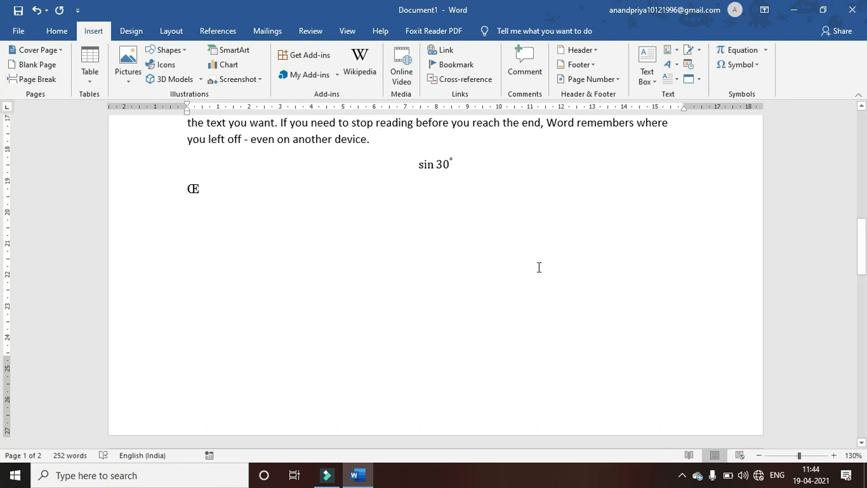
- Add a new line below Œ and bring up the Layout ribbon's page settings
{"action": "key", "text": "Return"}
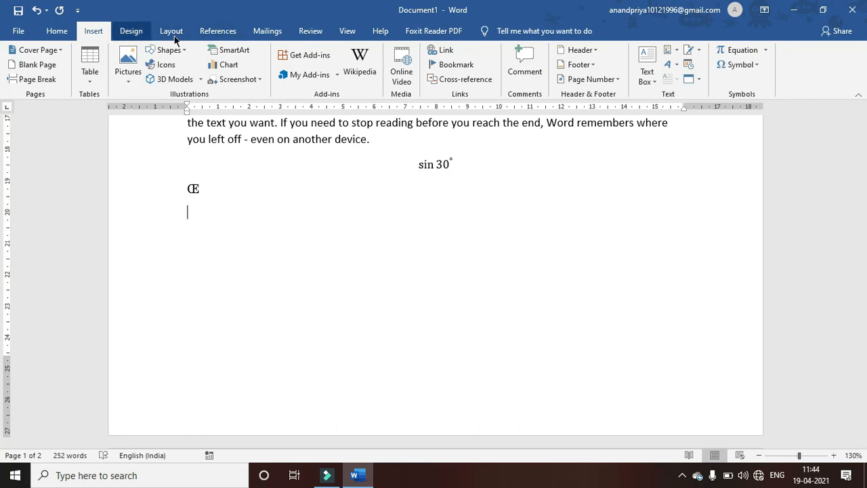
{"action": "left_click", "coordinate": [128, 33]}
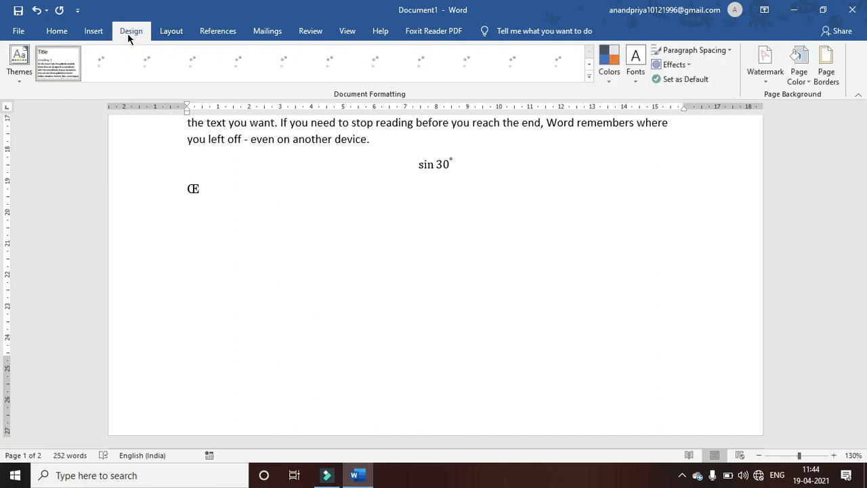
{"action": "left_click", "coordinate": [169, 34]}
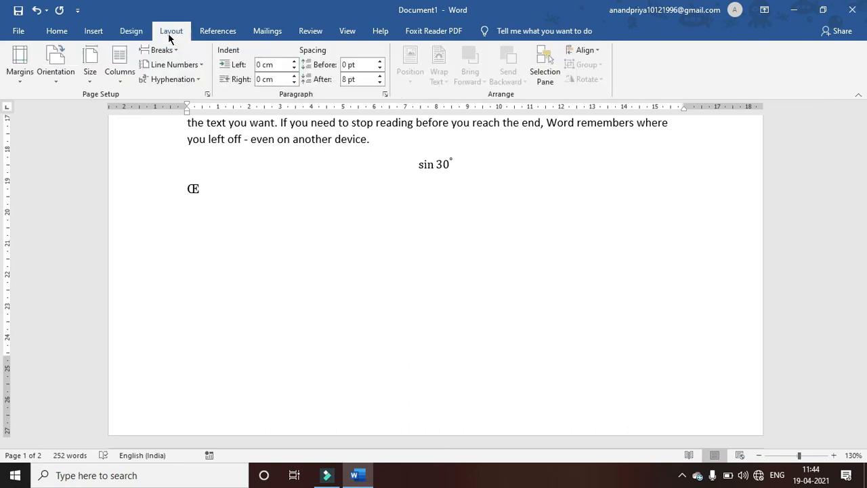